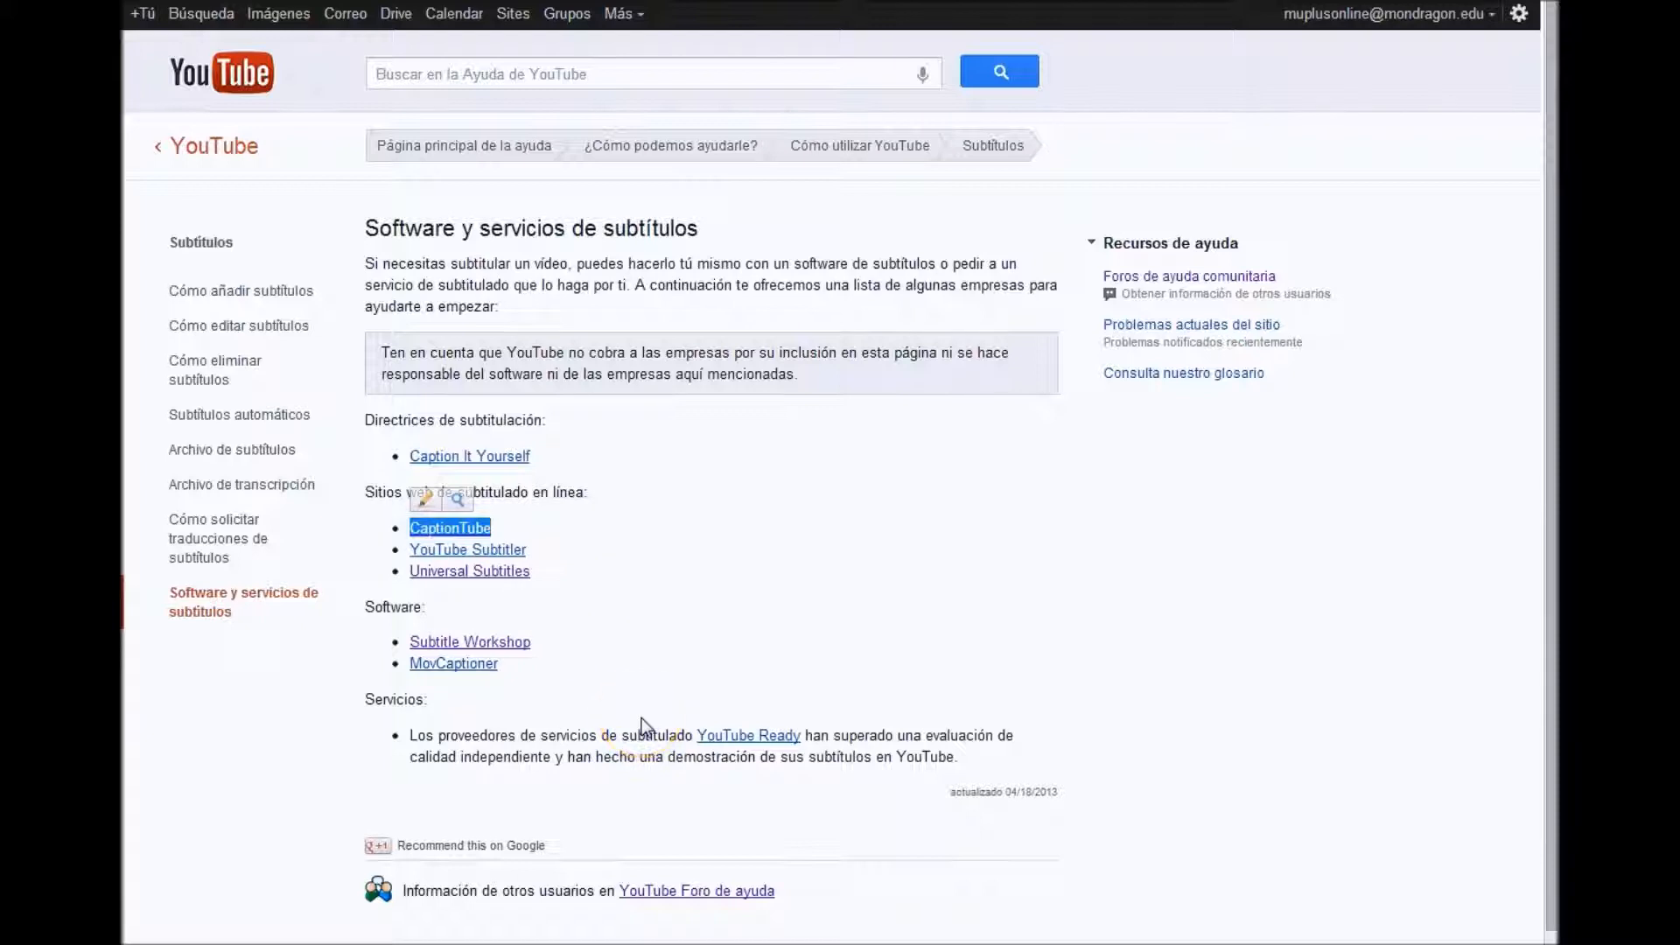
Open CaptionTube from the list of online subtitling sites and sign in with the Google account.
click(359, 875)
click(604, 543)
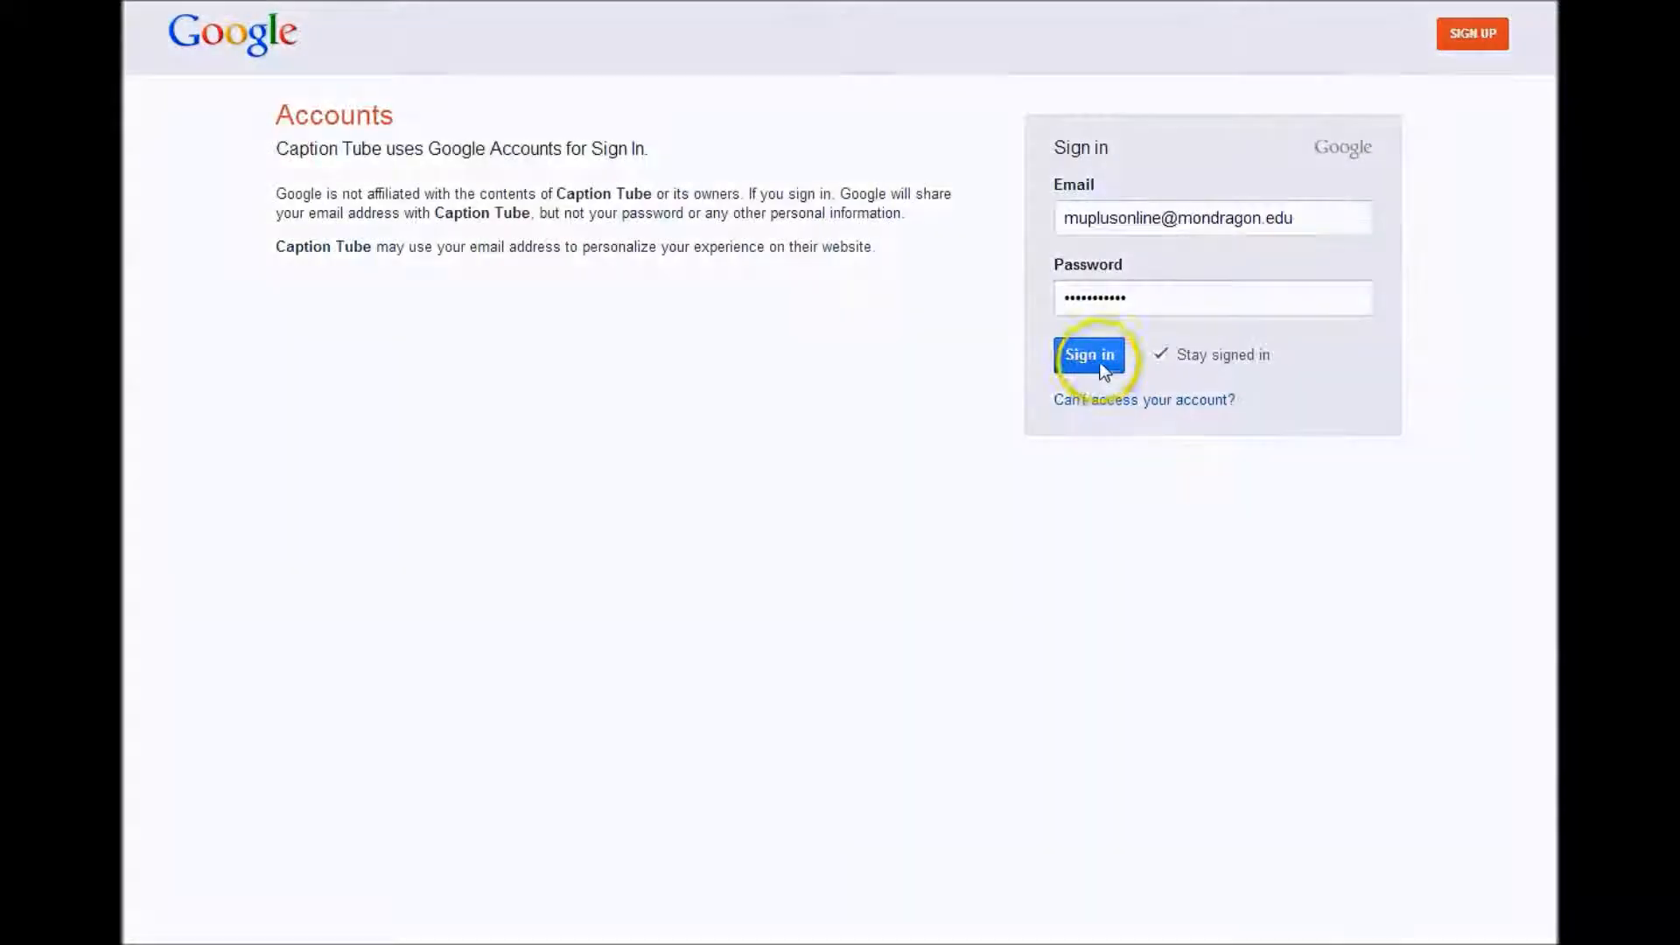
click(1101, 362)
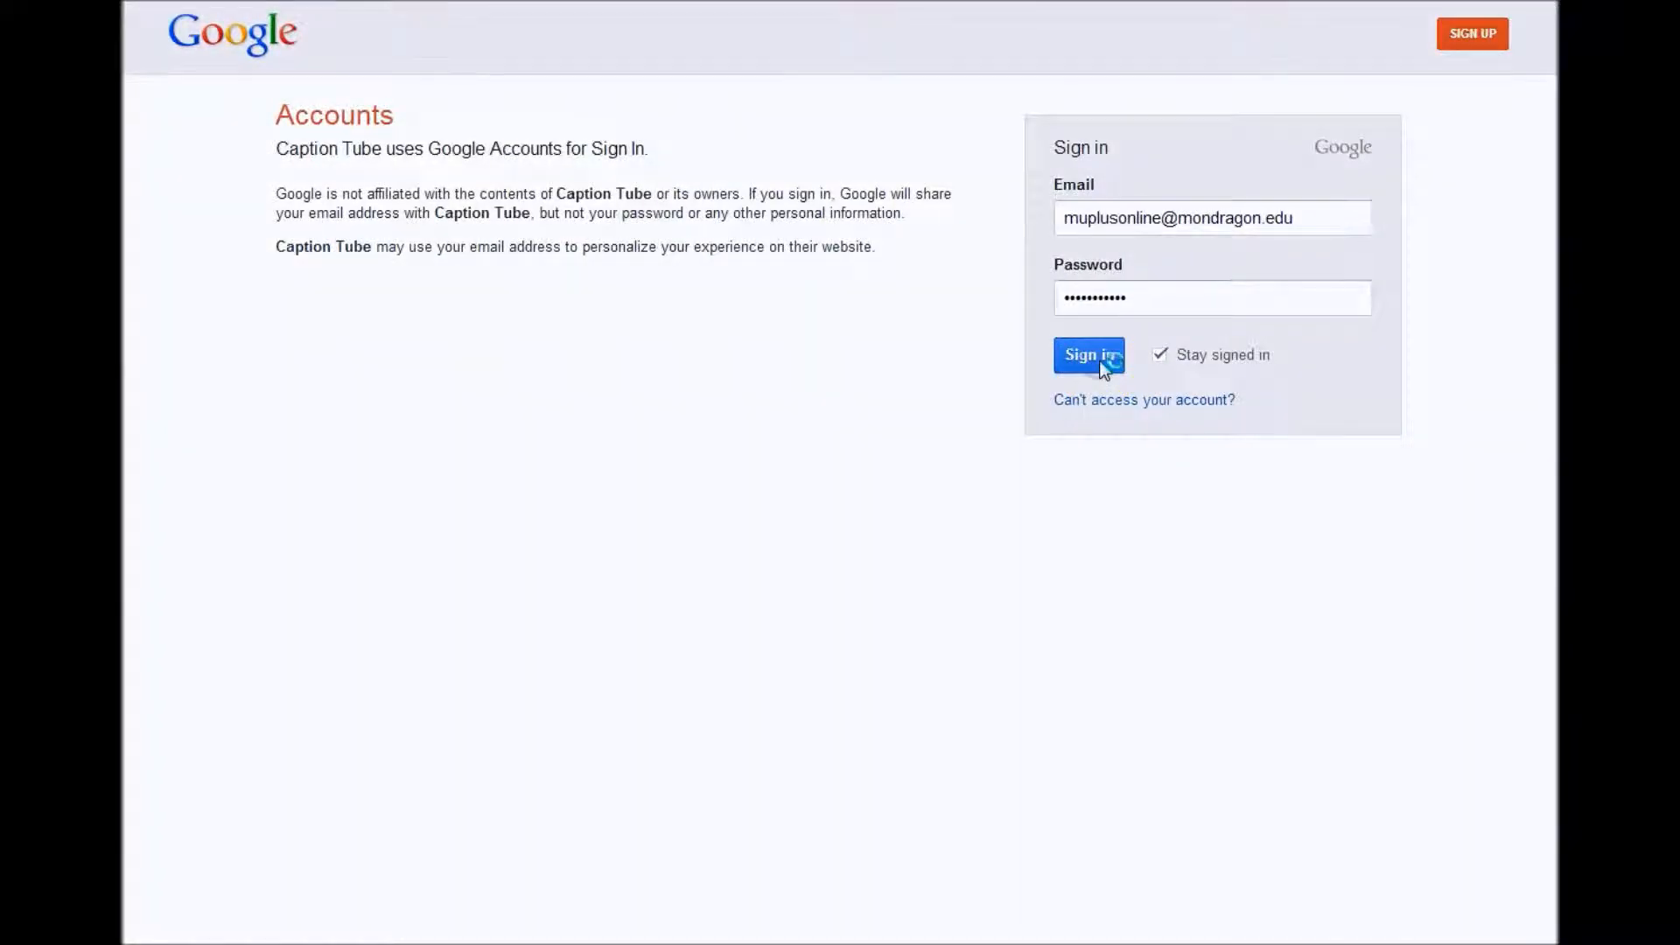
click(231, 338)
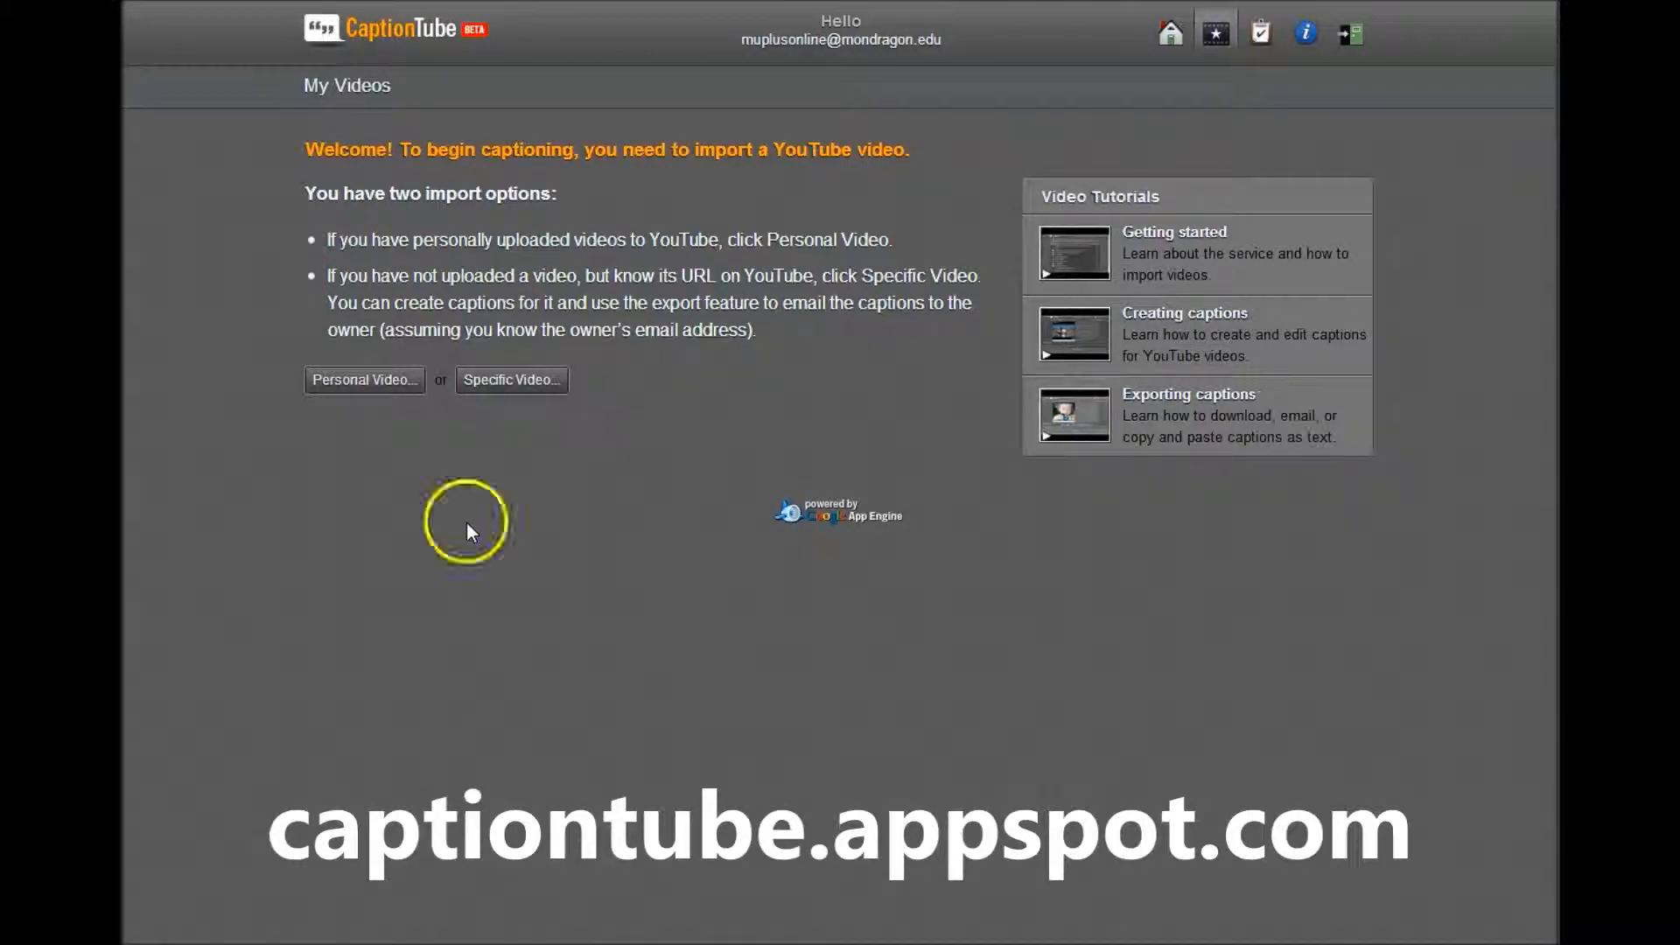
Import the personal video "Formatua Aldatu Moodlen" and open it for caption editing.
click(362, 382)
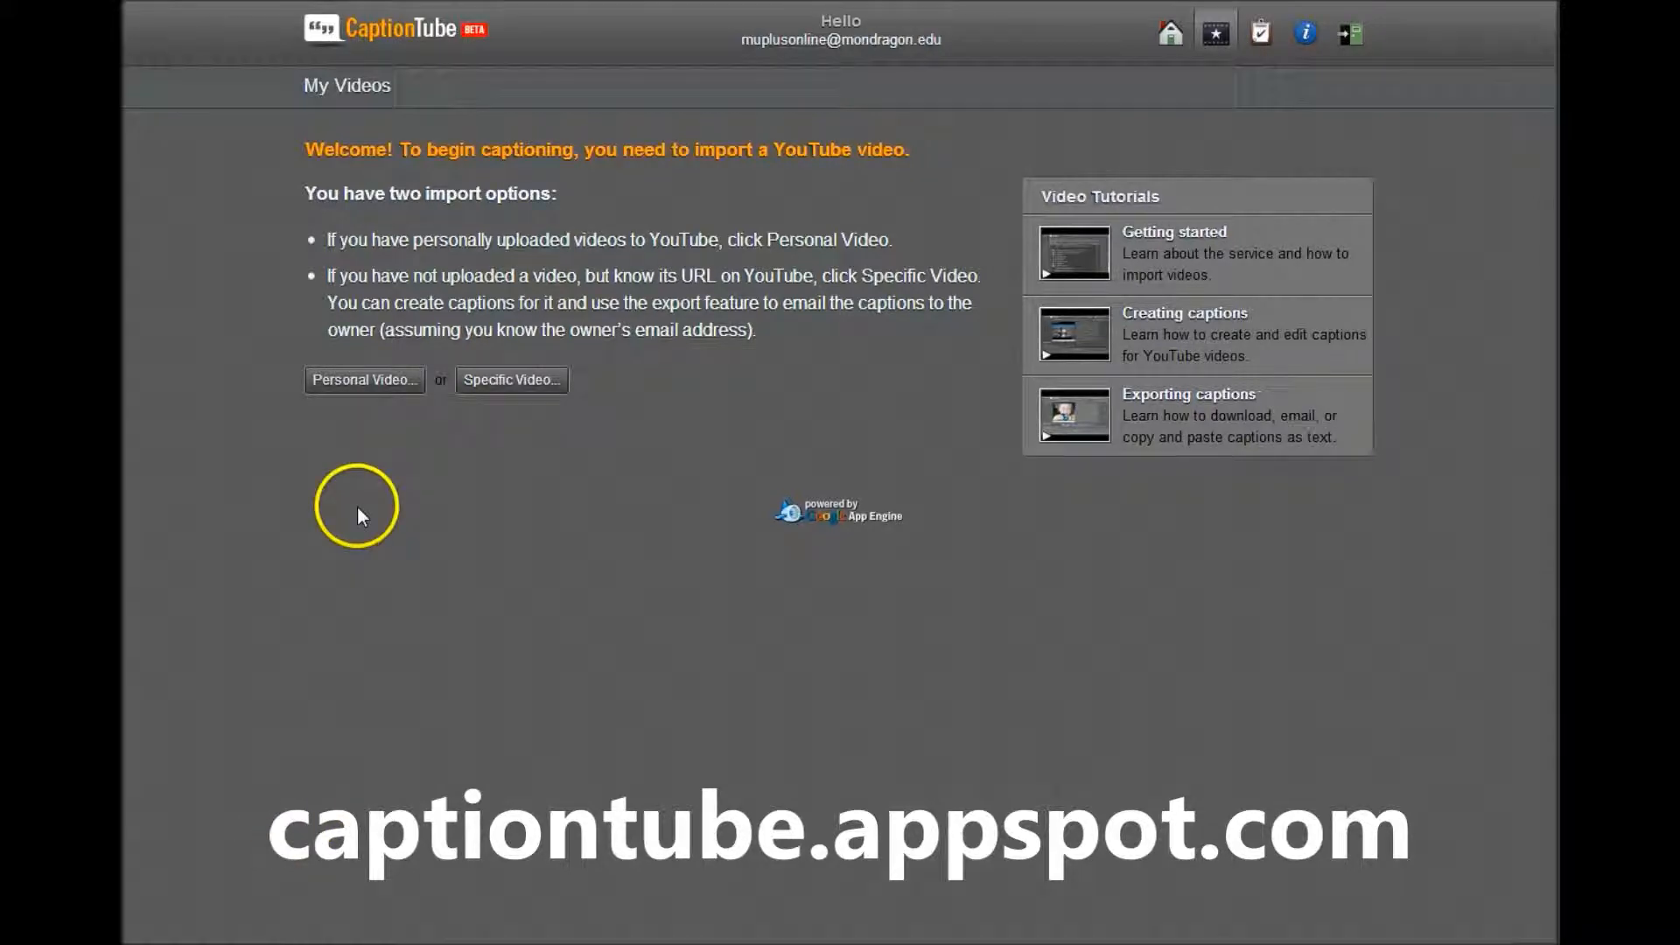
click(360, 390)
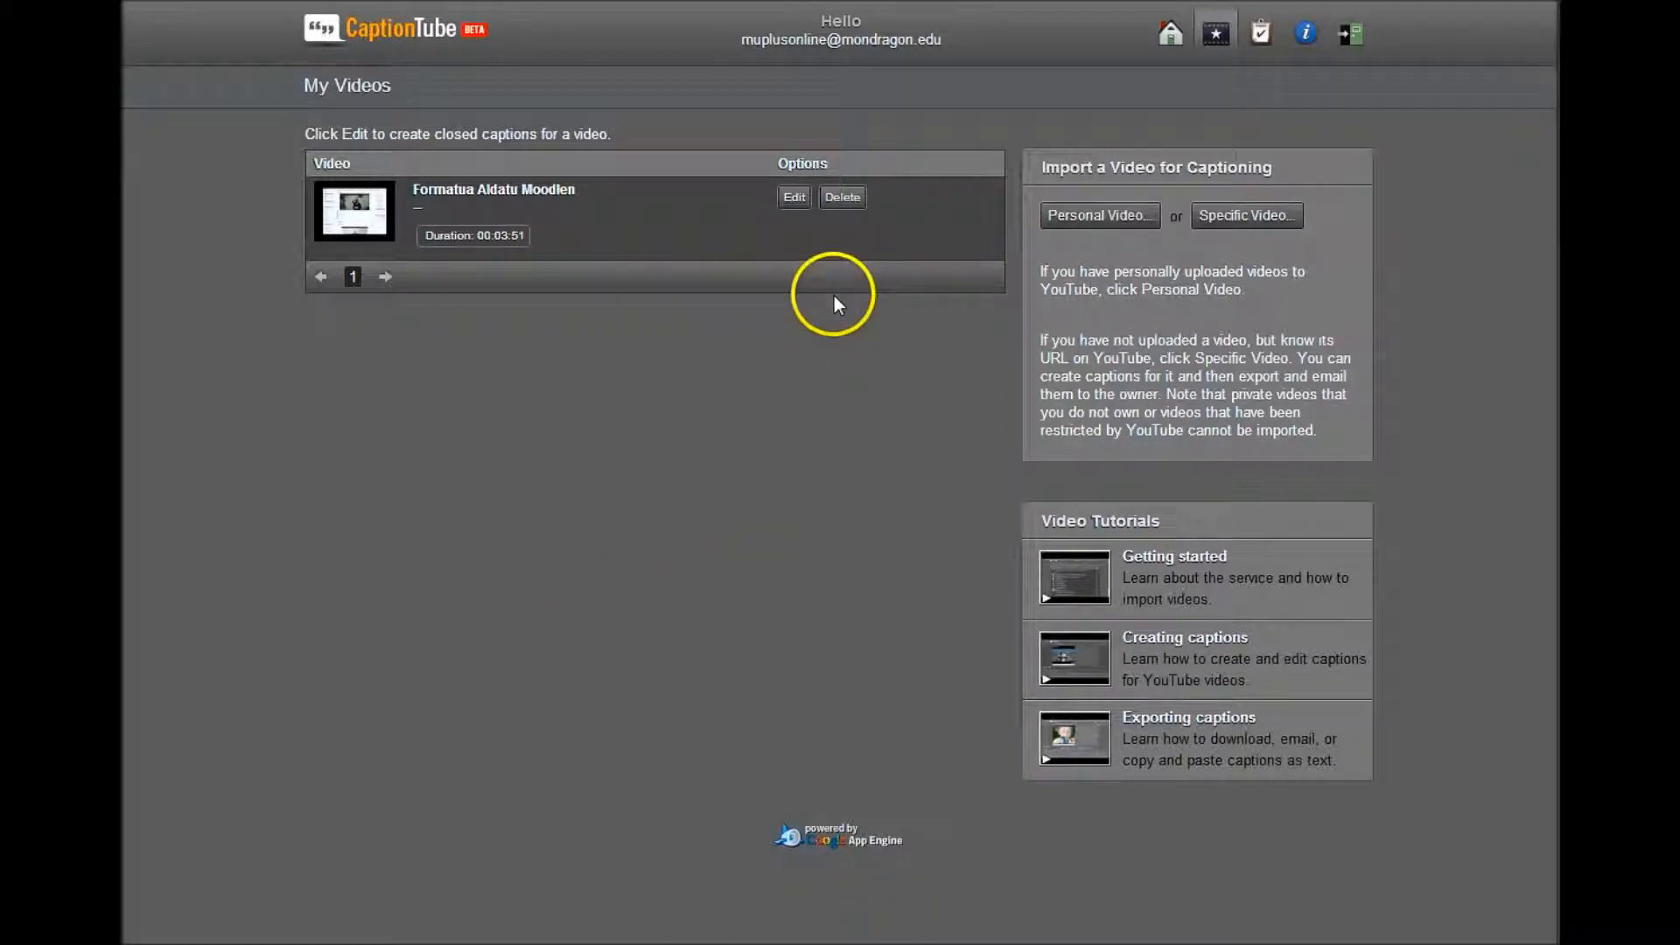
click(795, 198)
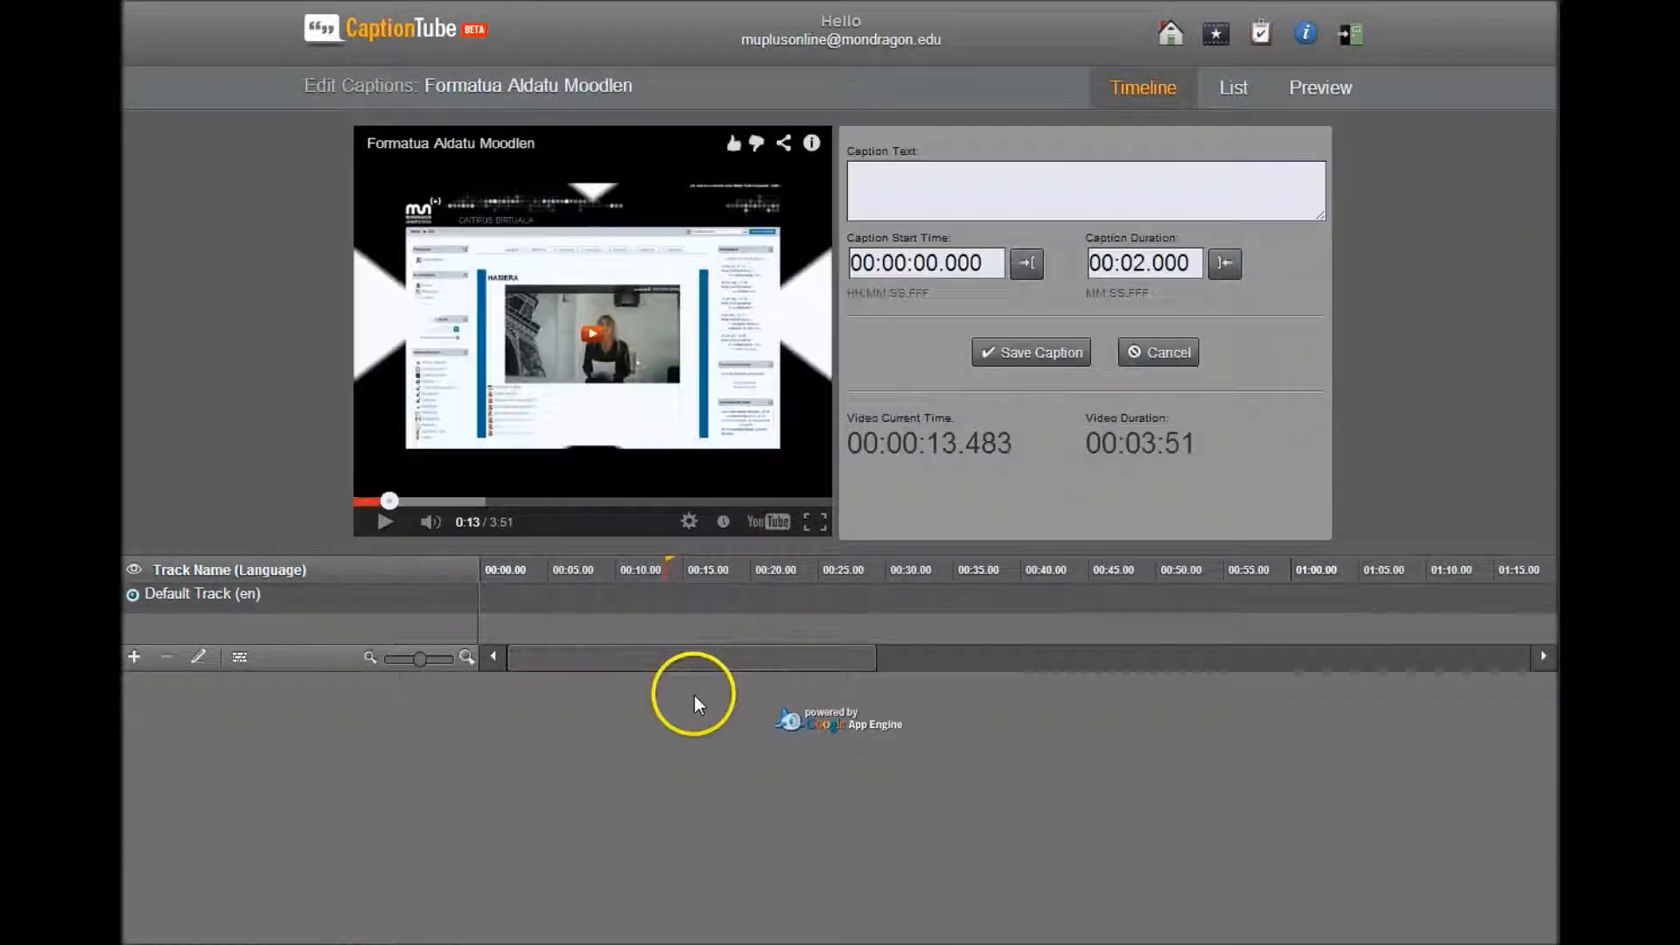
Play the video to about 18 seconds and set the first caption's start time to 00:13:00.000 and duration to 00:05.000.
click(385, 524)
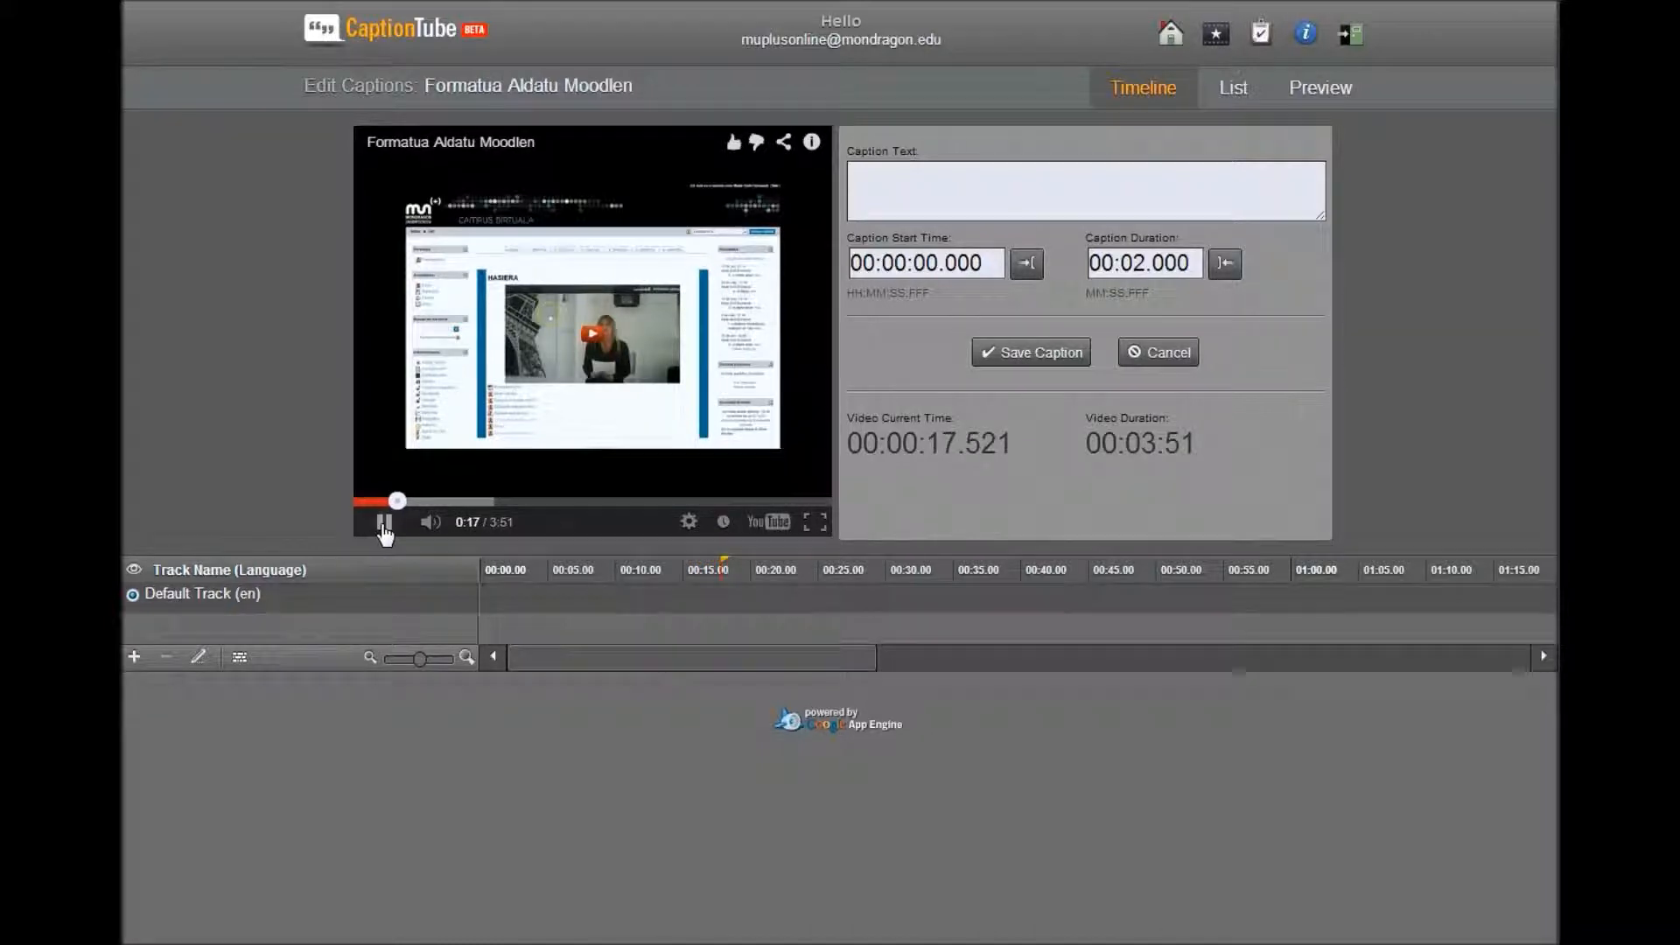
drag(941, 441, 960, 439)
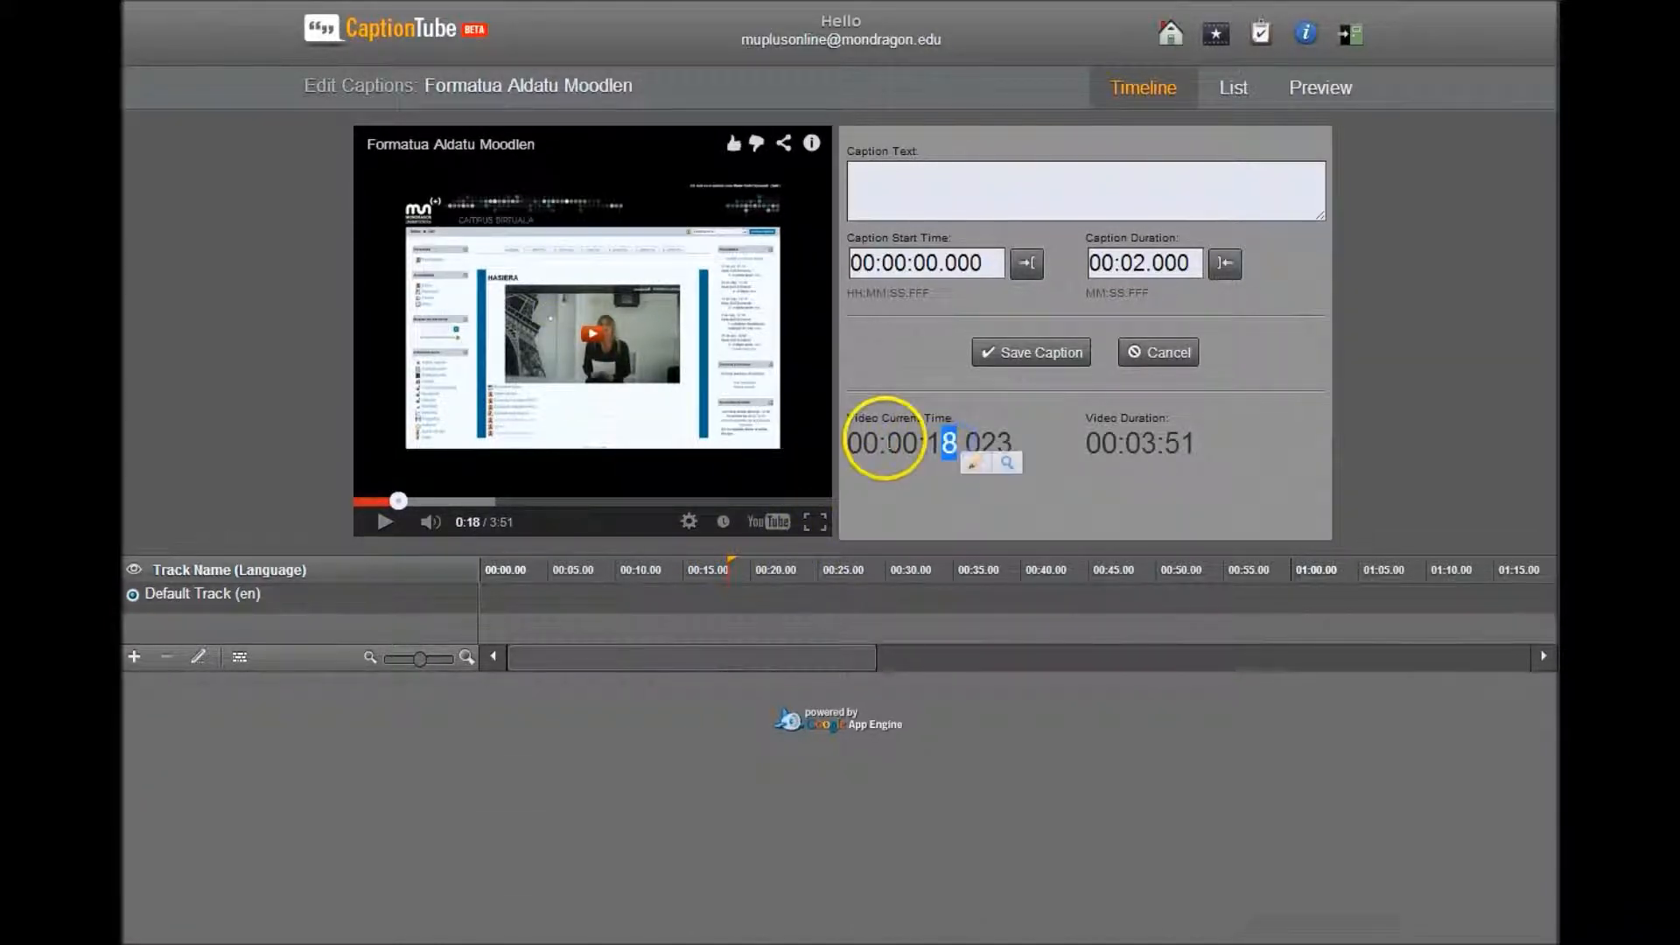
click(926, 273)
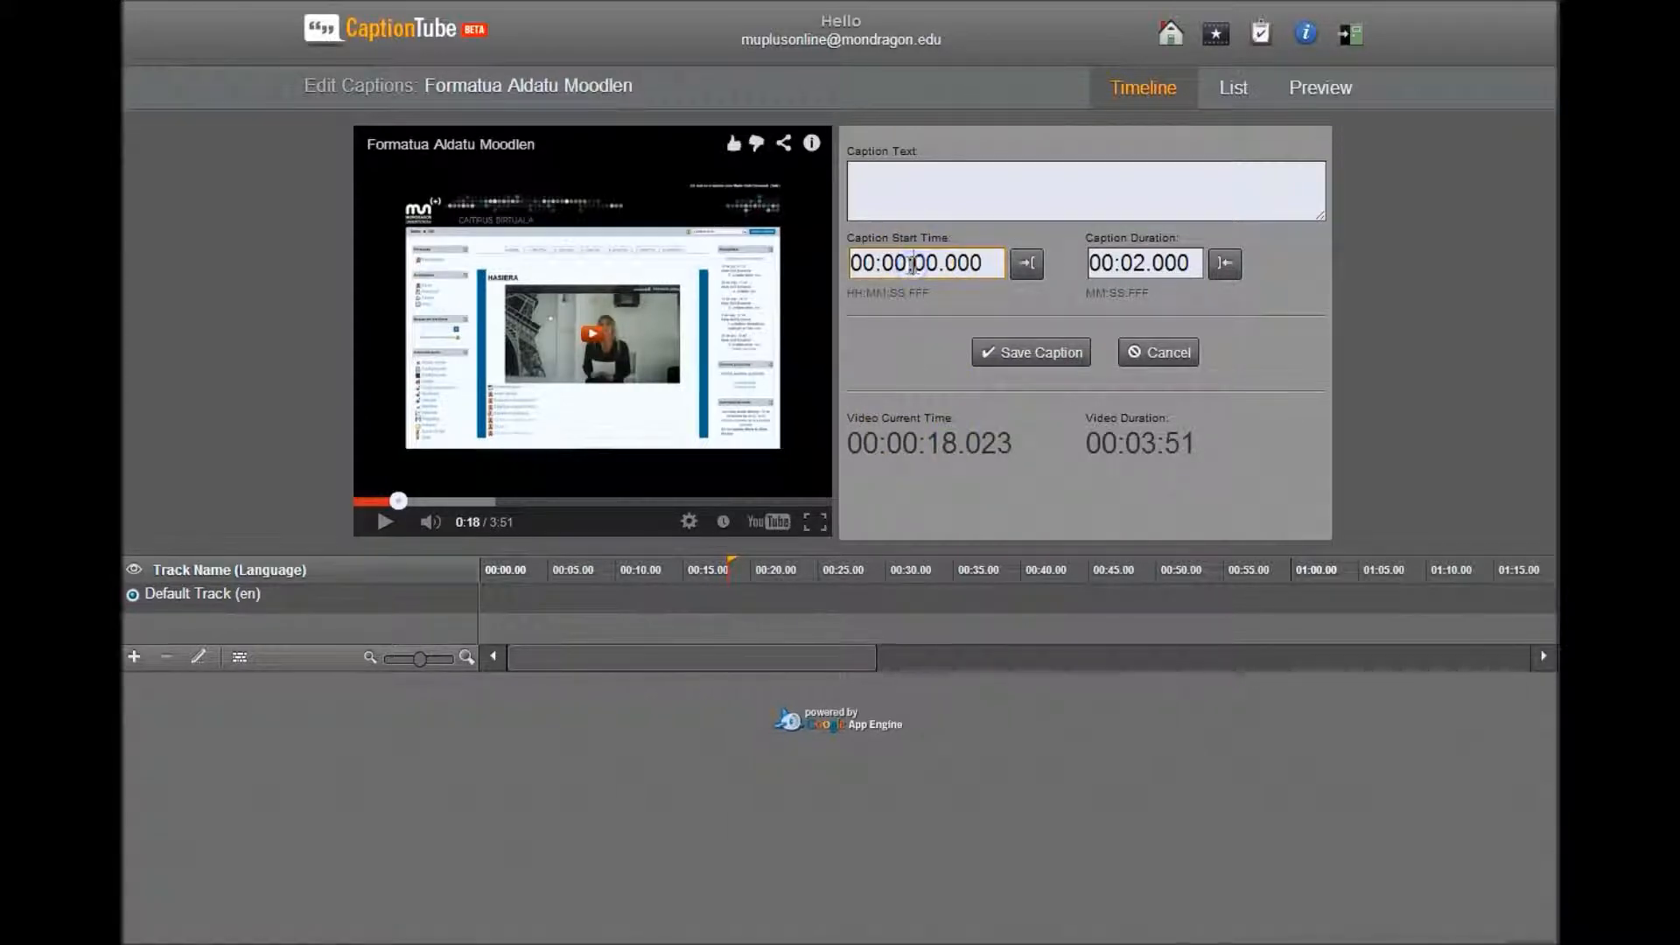
key(BackSpace)
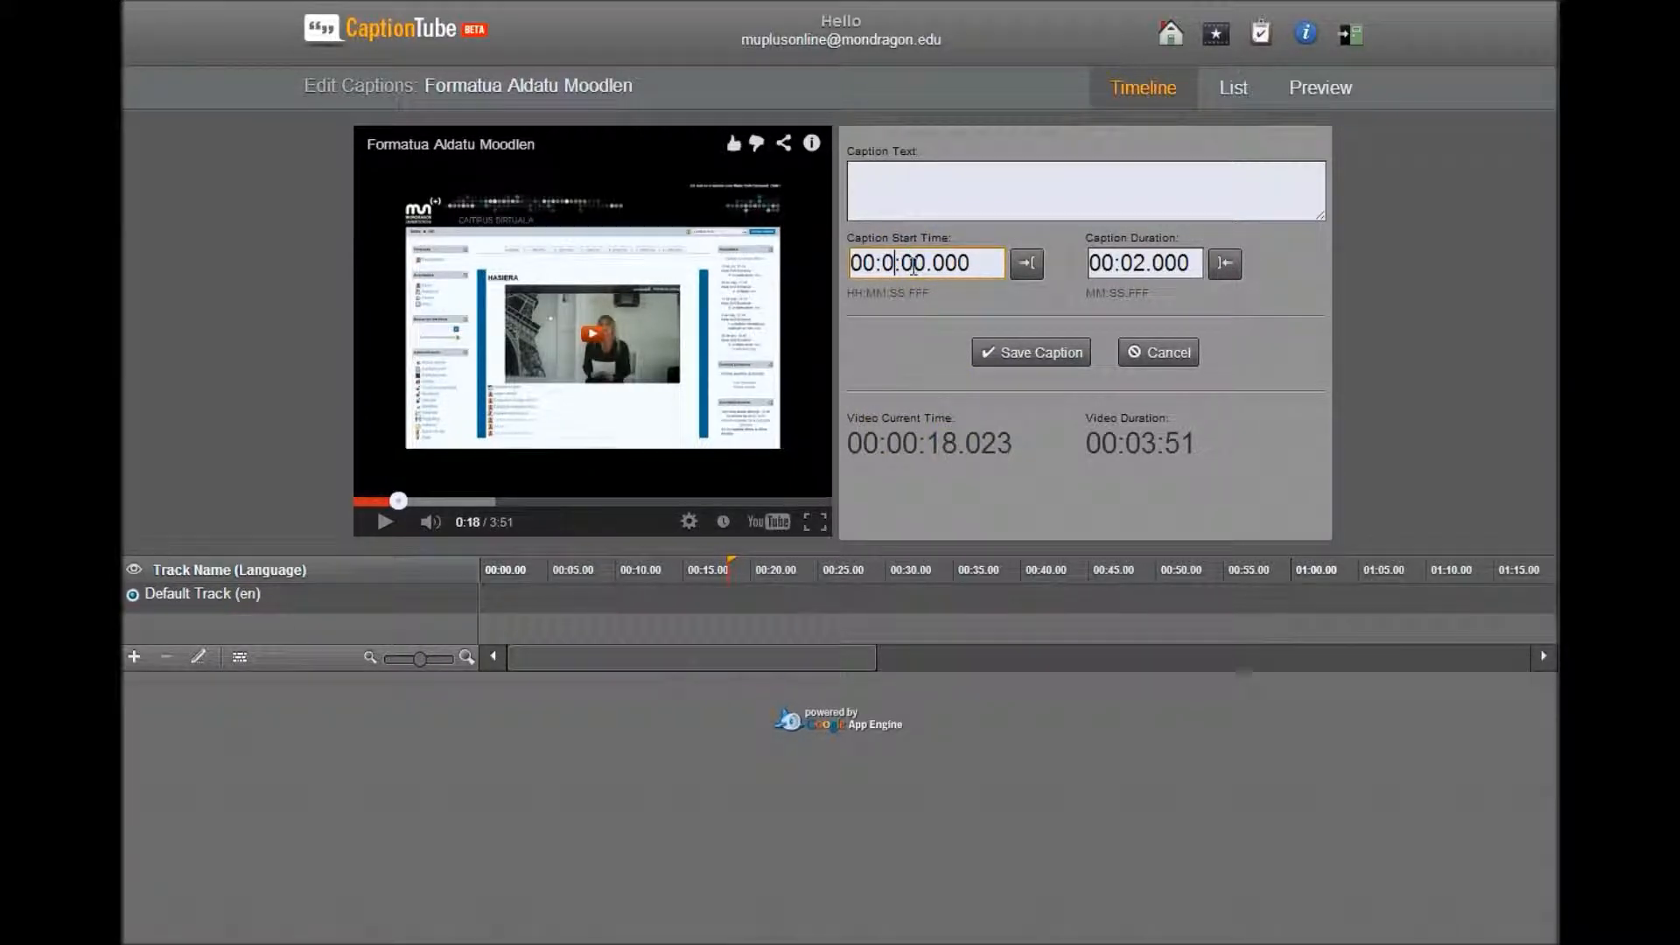
key(BackSpace)
text(13)
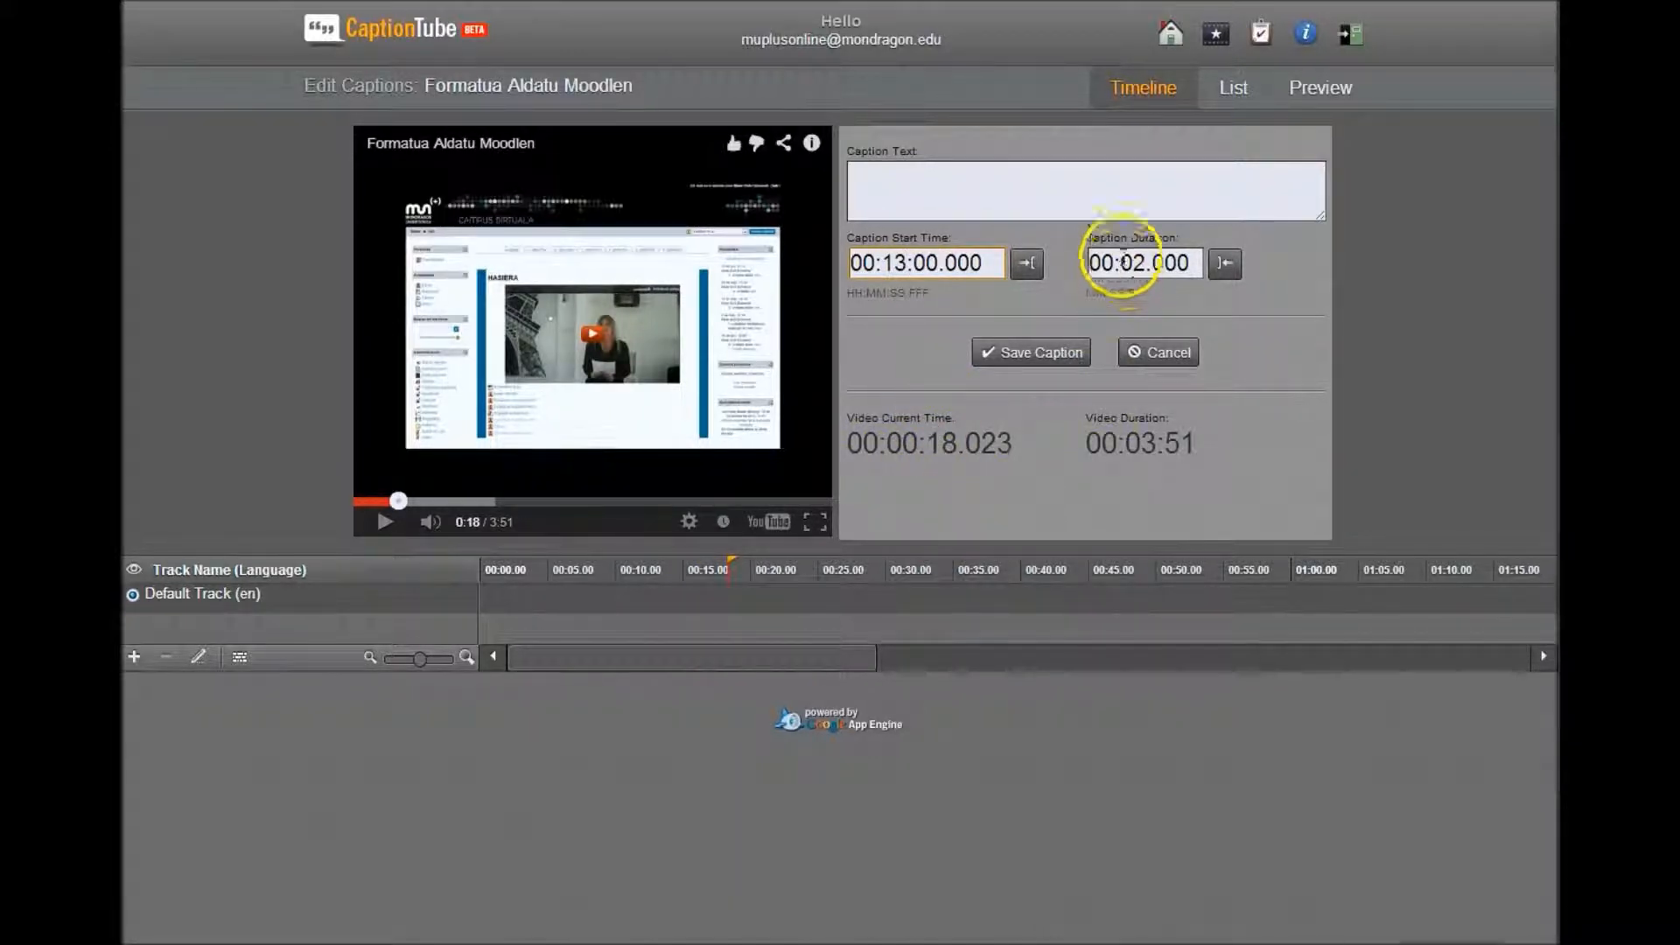
click(1146, 263)
key(BackSpace)
text(5)
drag(1002, 263, 813, 267)
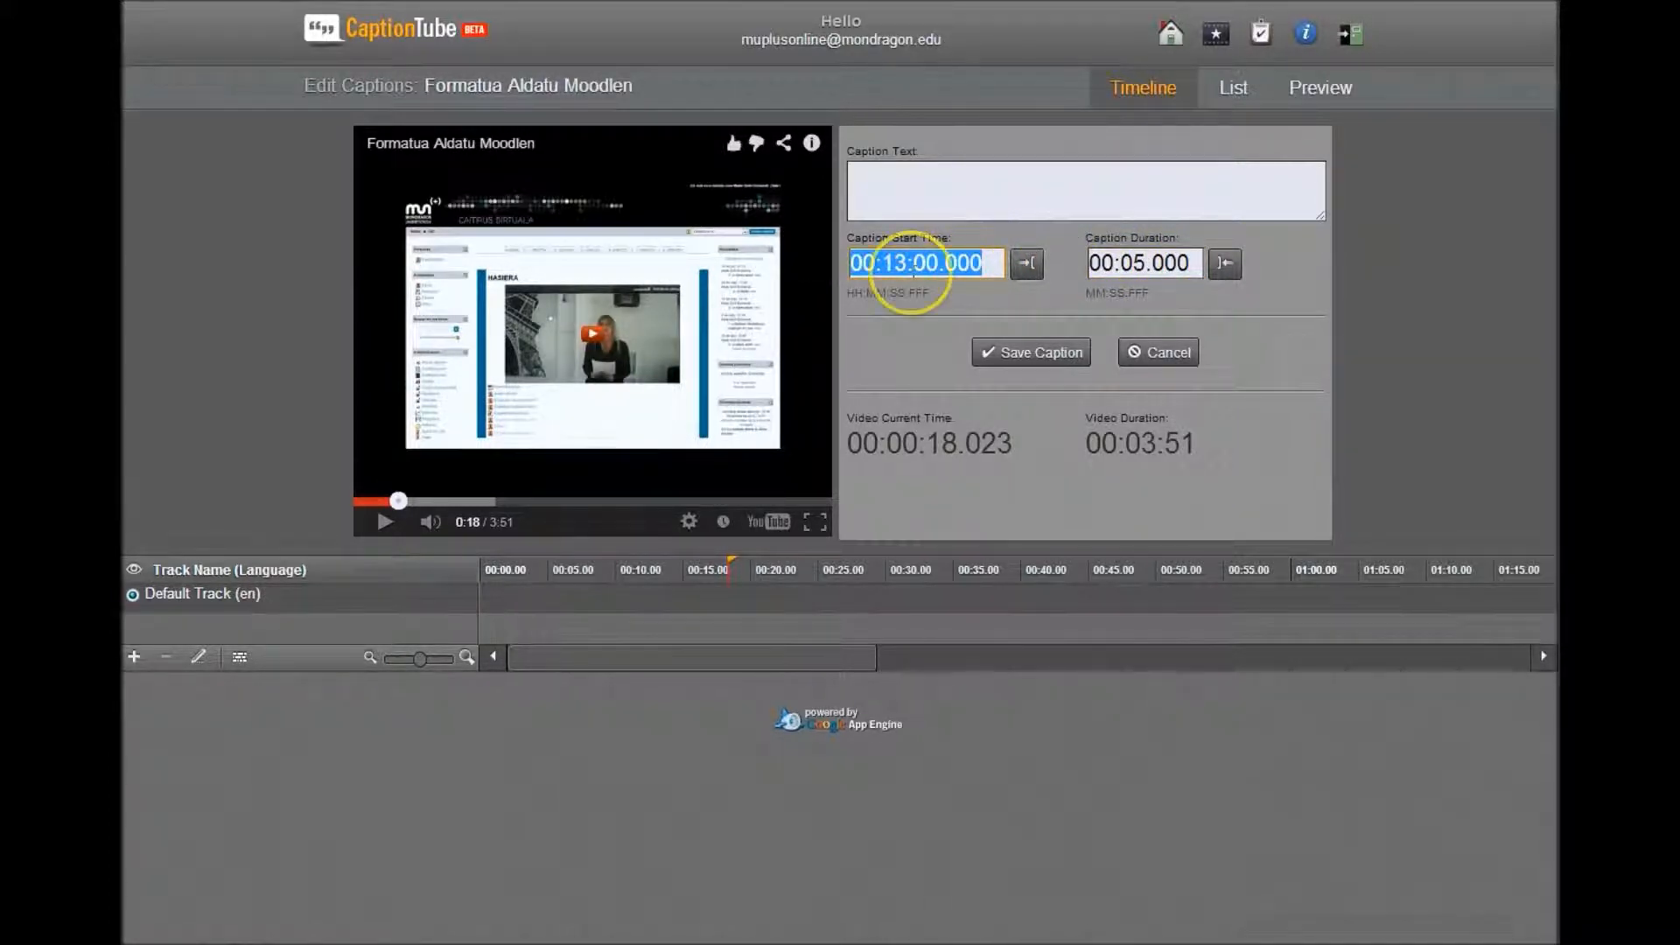
click(1150, 262)
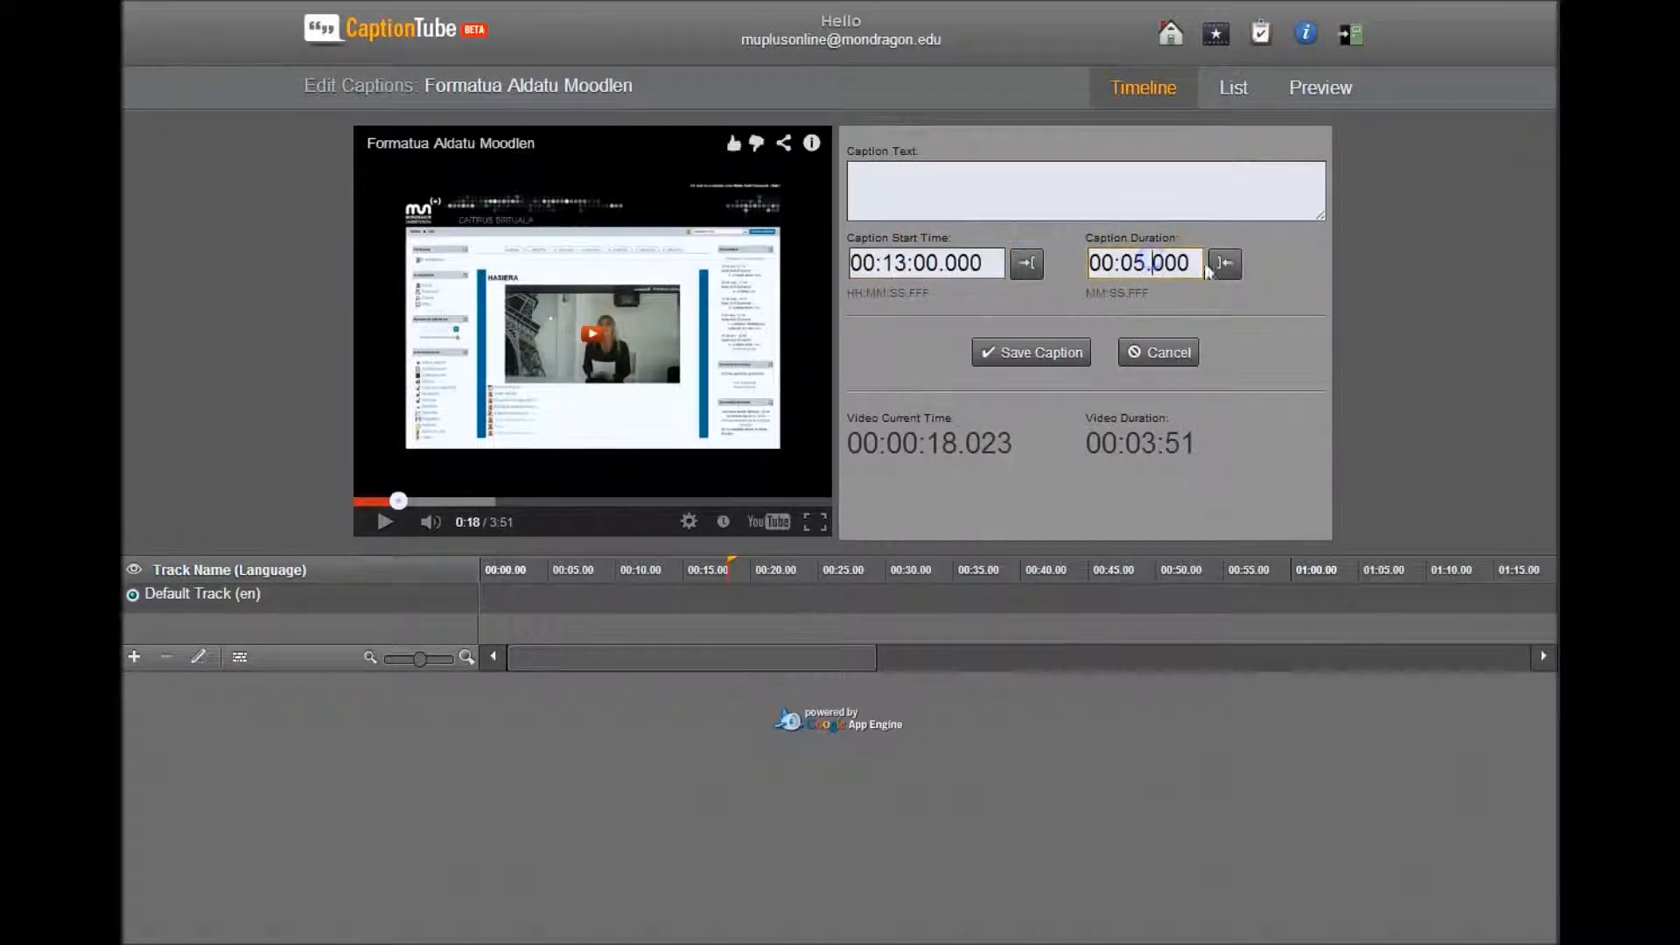
drag(1200, 263, 1093, 262)
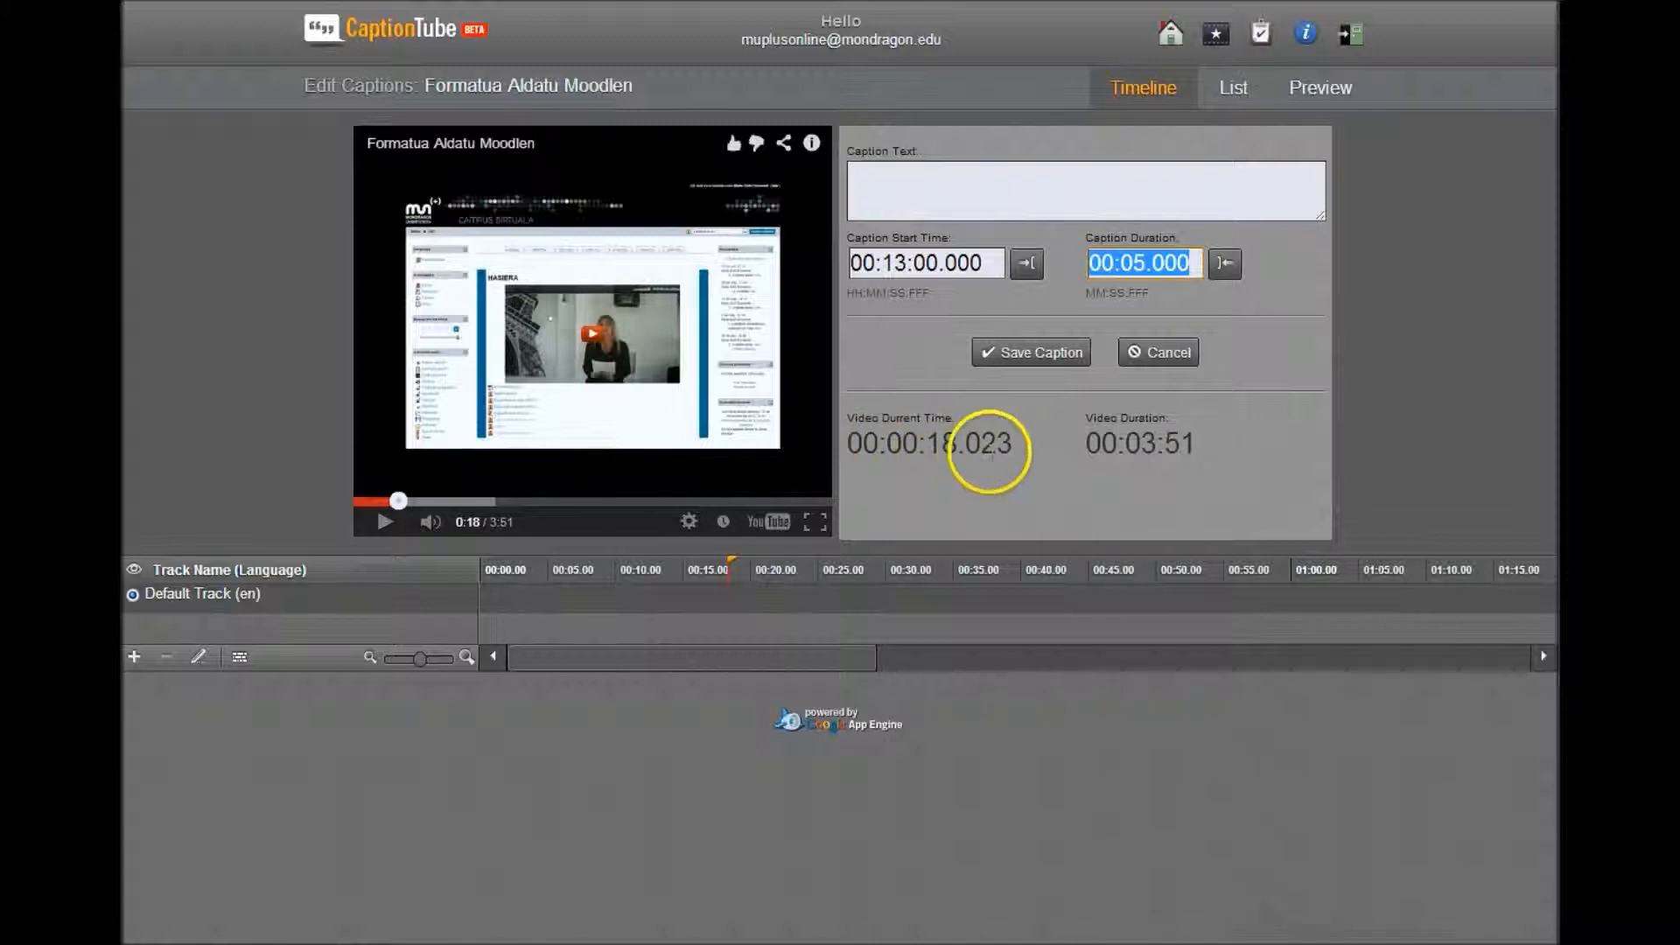
drag(1015, 445, 846, 444)
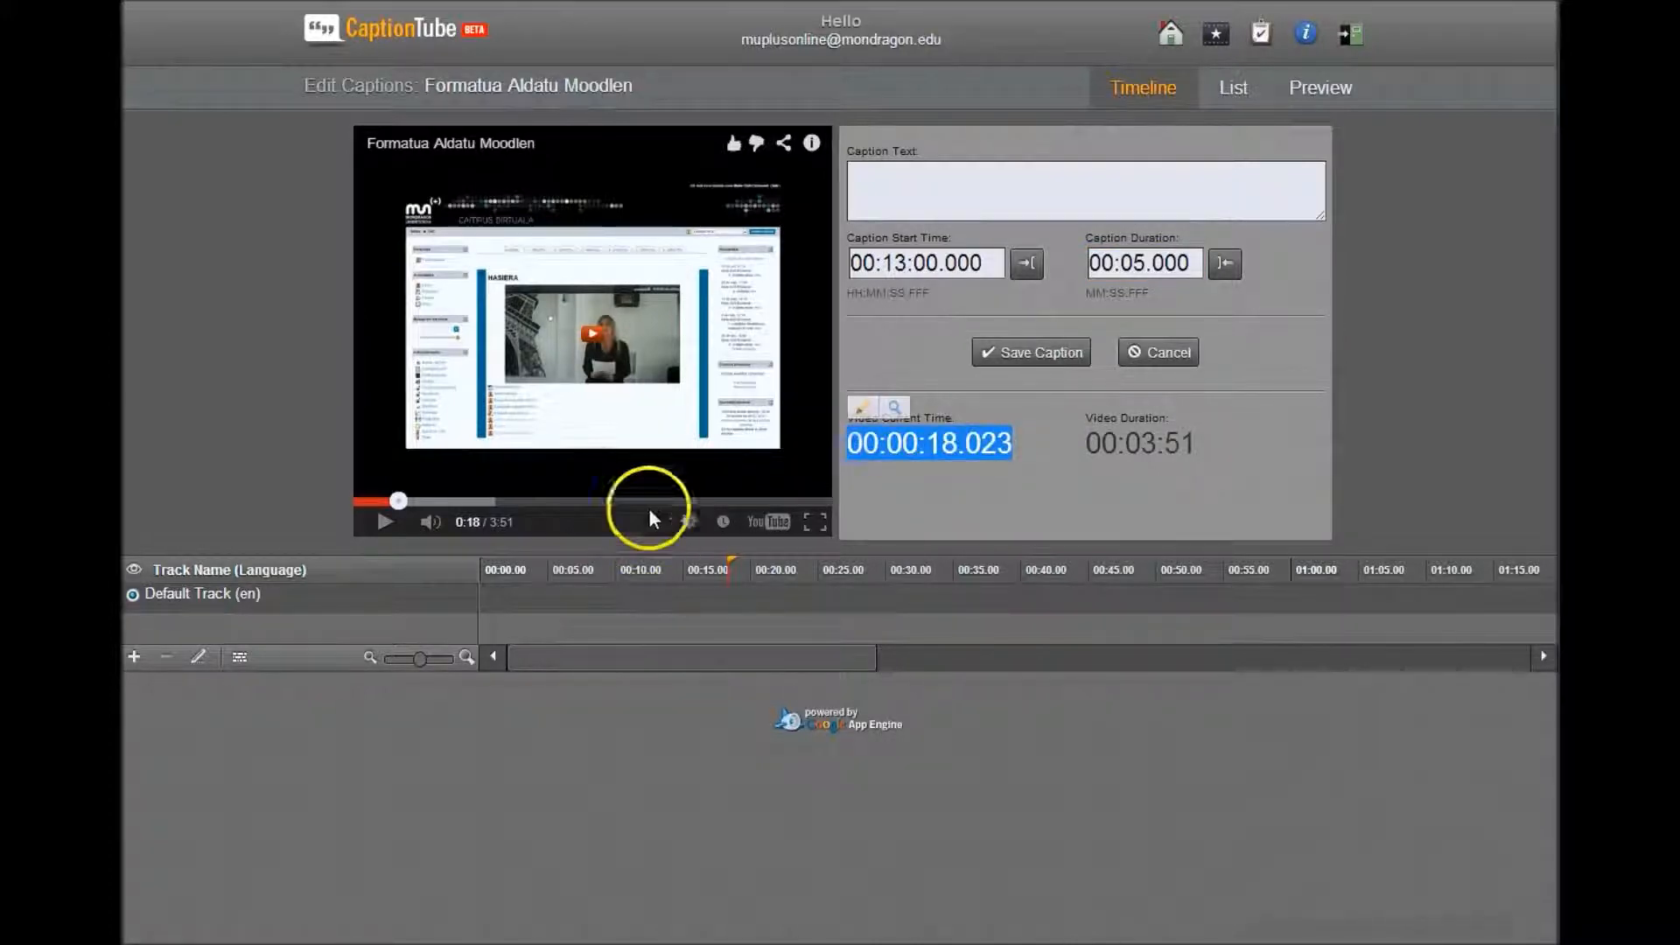
click(1063, 497)
Enter the caption text "Videotutorial para aprender los distintos formatos de Moodle" and save the caption.
click(887, 171)
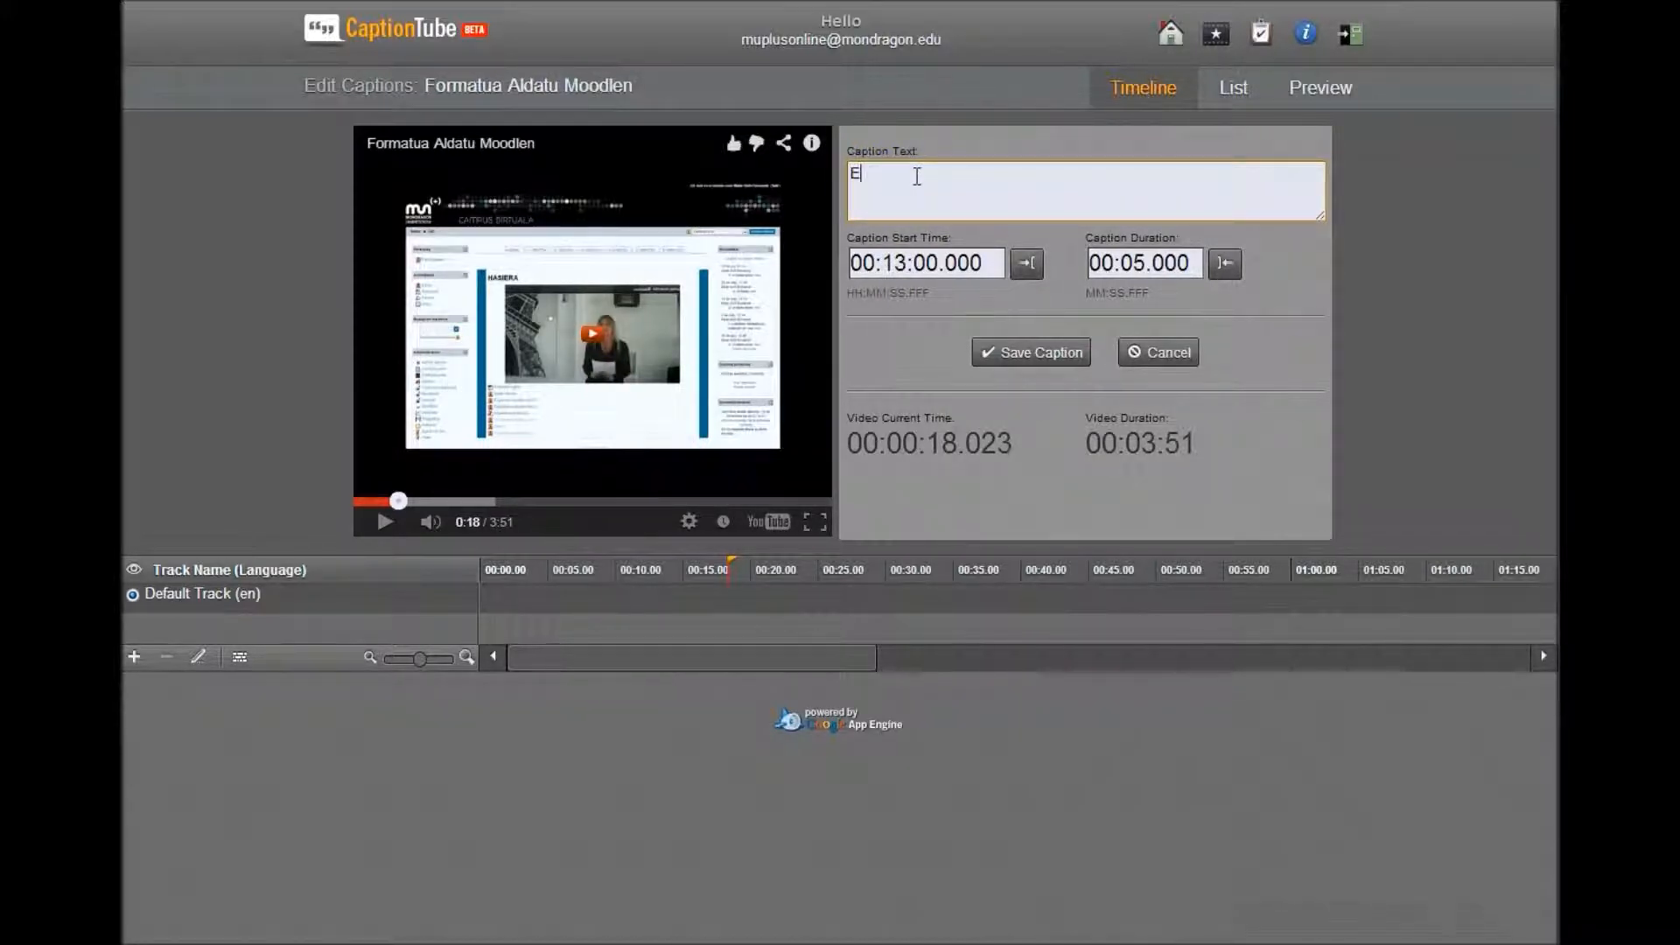
text(En este )
text(Videotutori)
key(BackSpace)
text(rial para aprender los dist)
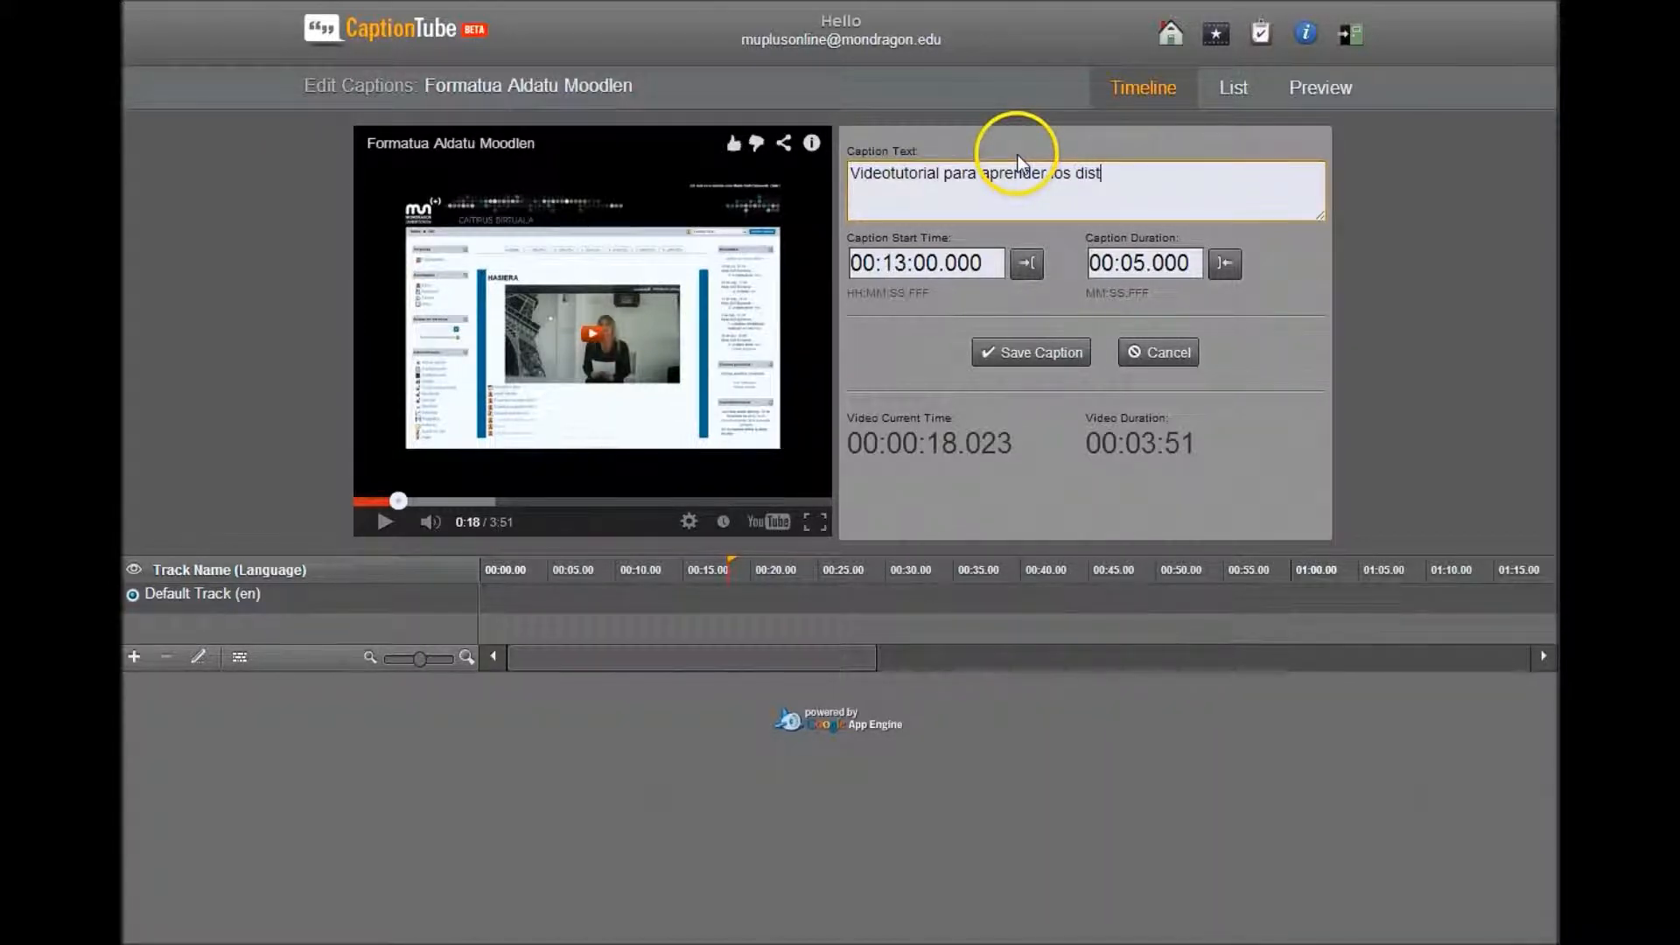
text(intos formato)
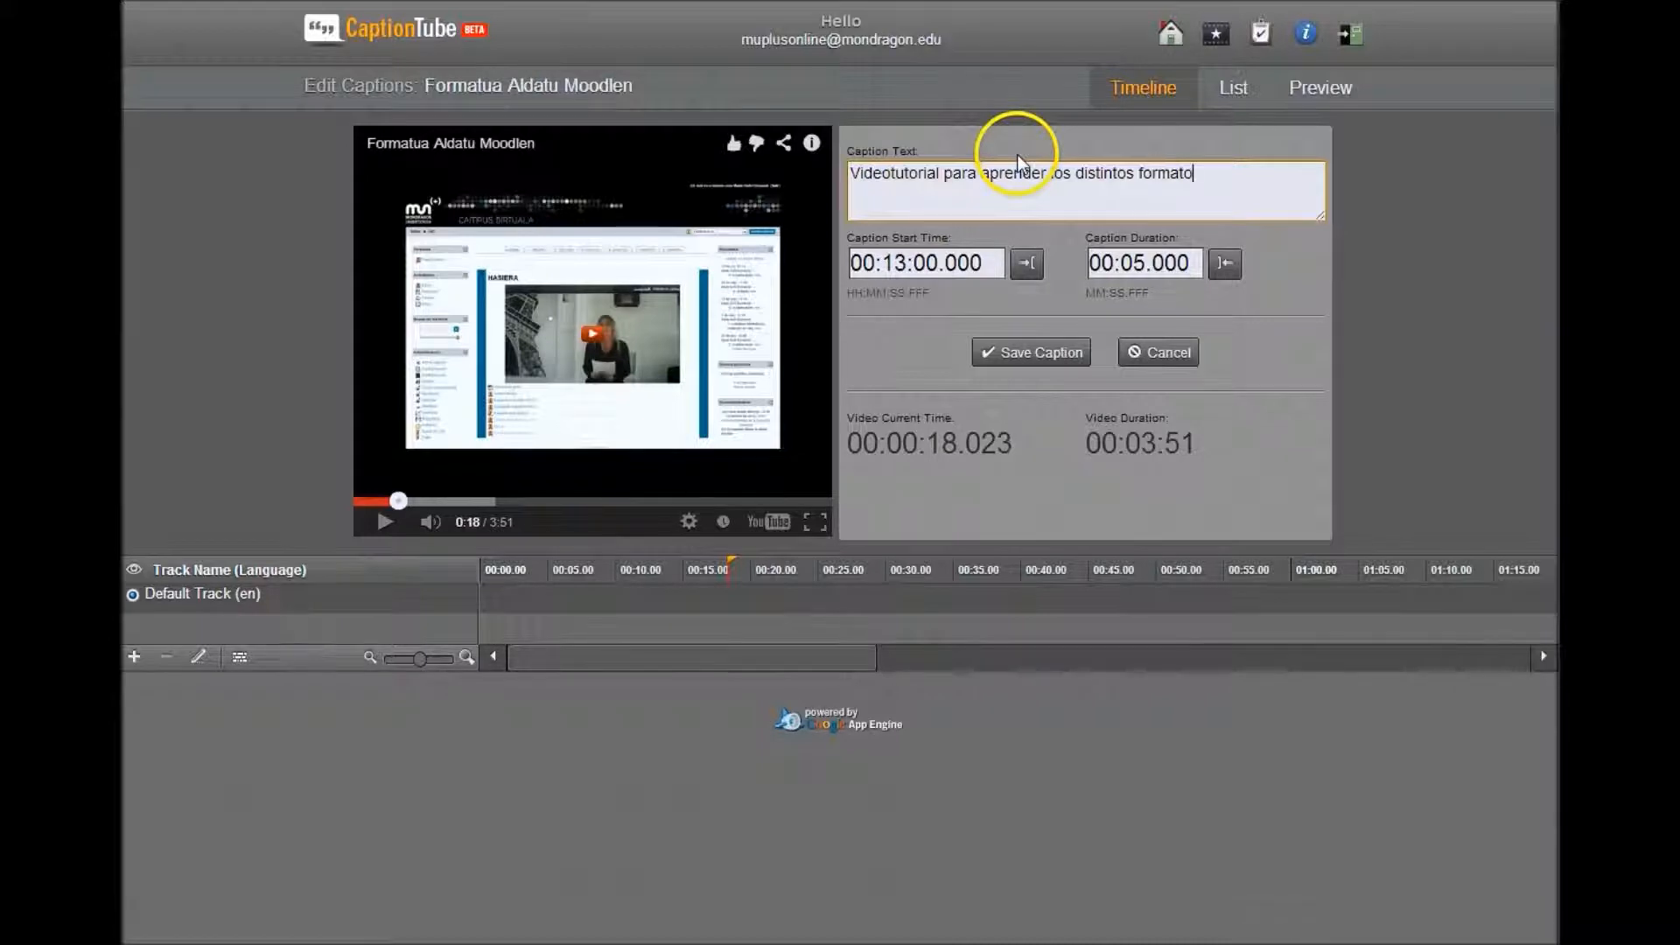
text(s de Moodle)
click(1050, 353)
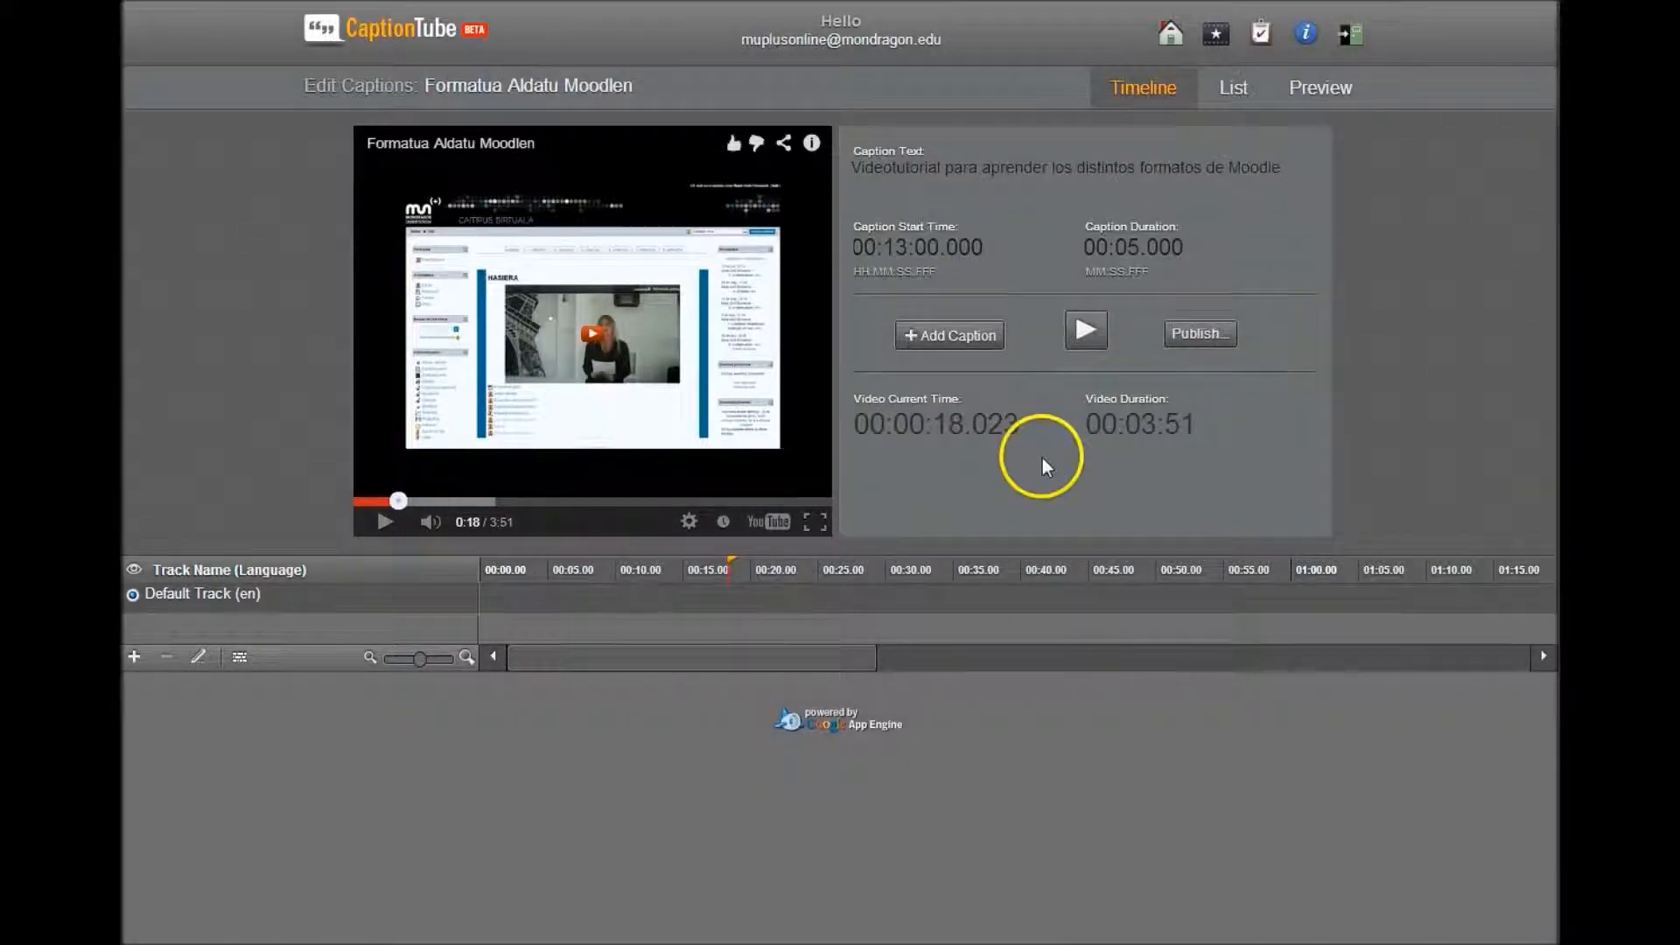
Add a second caption starting at 00:00:18.042, play the video to about 25 seconds and set the caption's duration to 00:07.000.
mouse_move(419, 524)
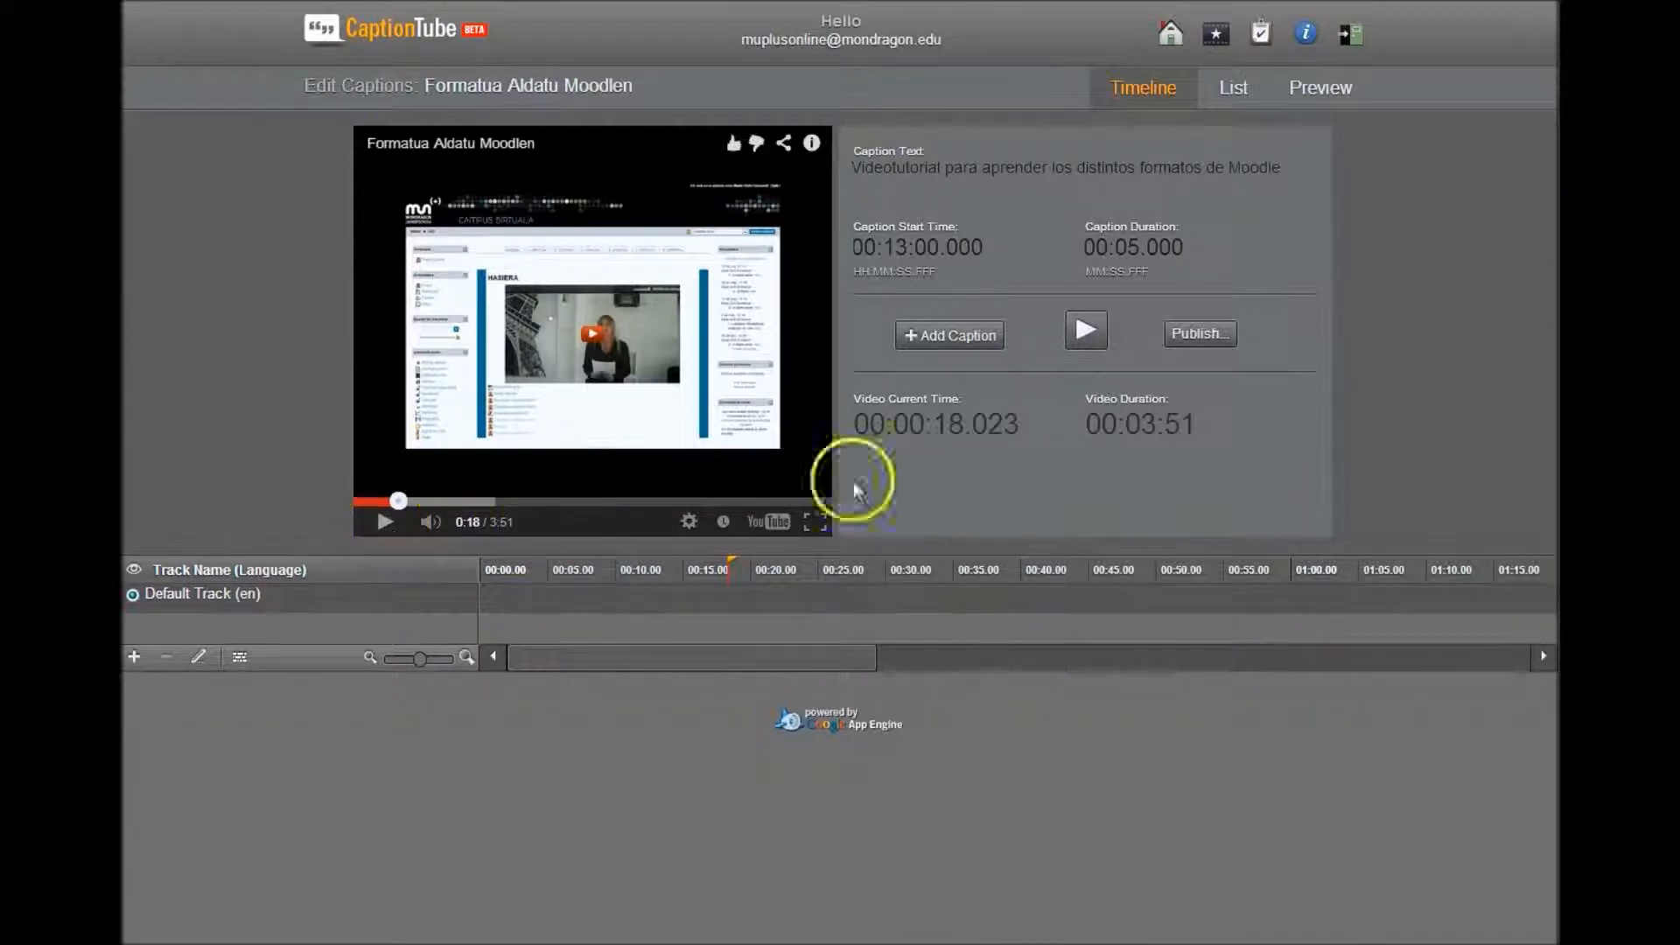
click(975, 336)
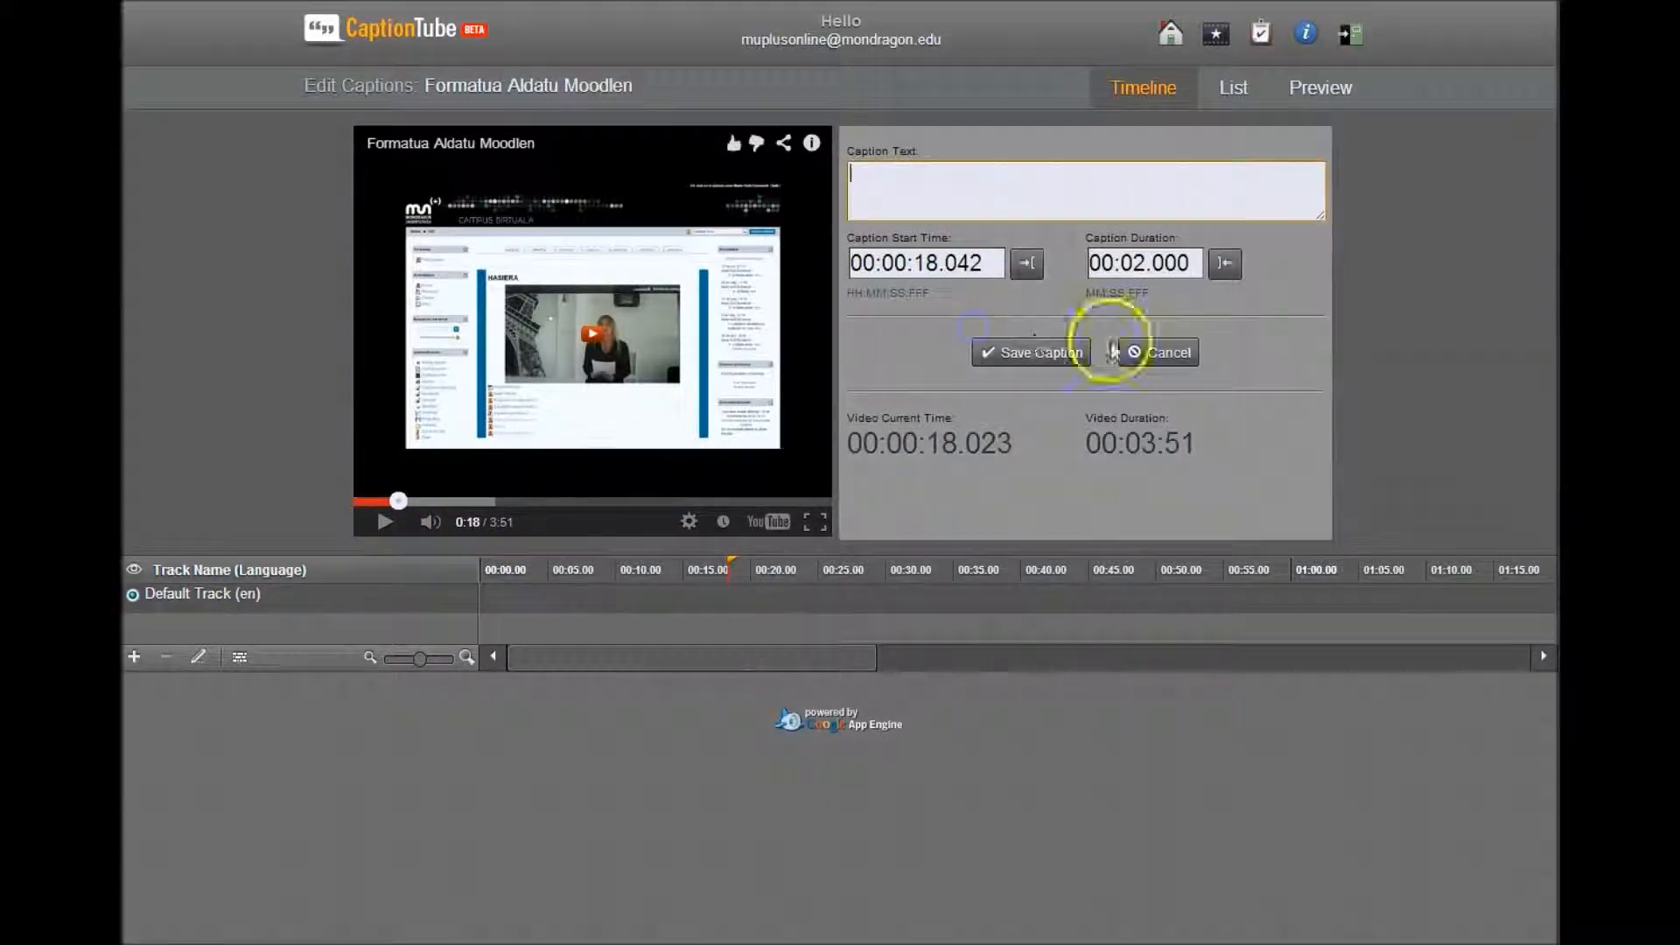
click(386, 525)
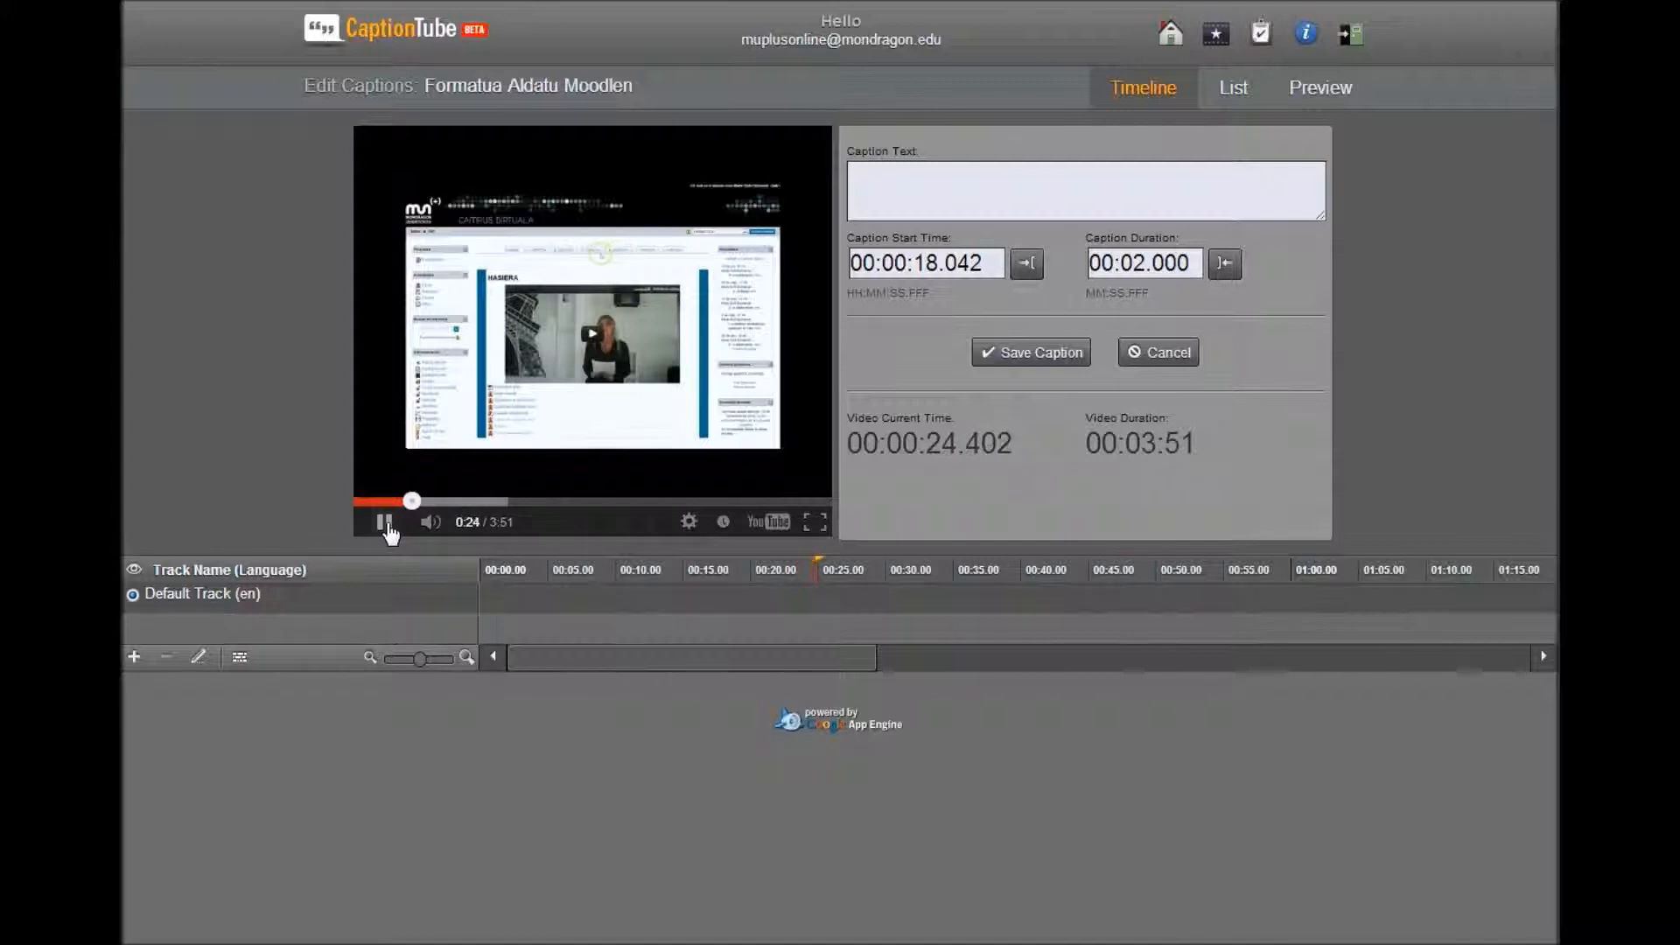
click(385, 523)
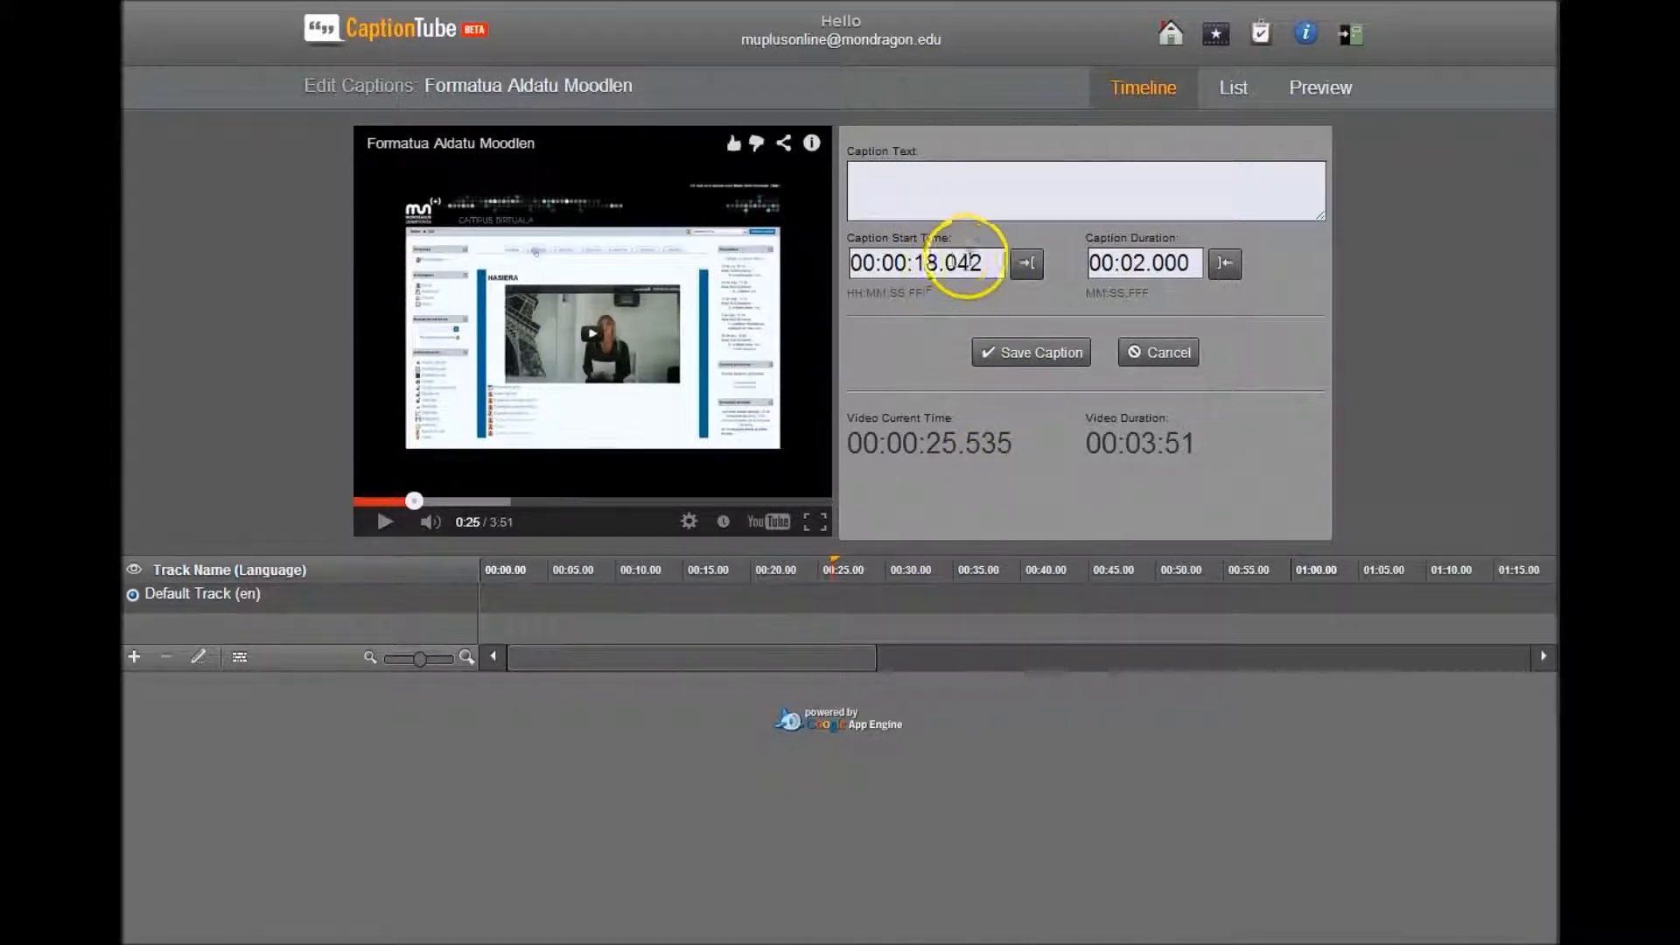
click(1147, 262)
key(BackSpace)
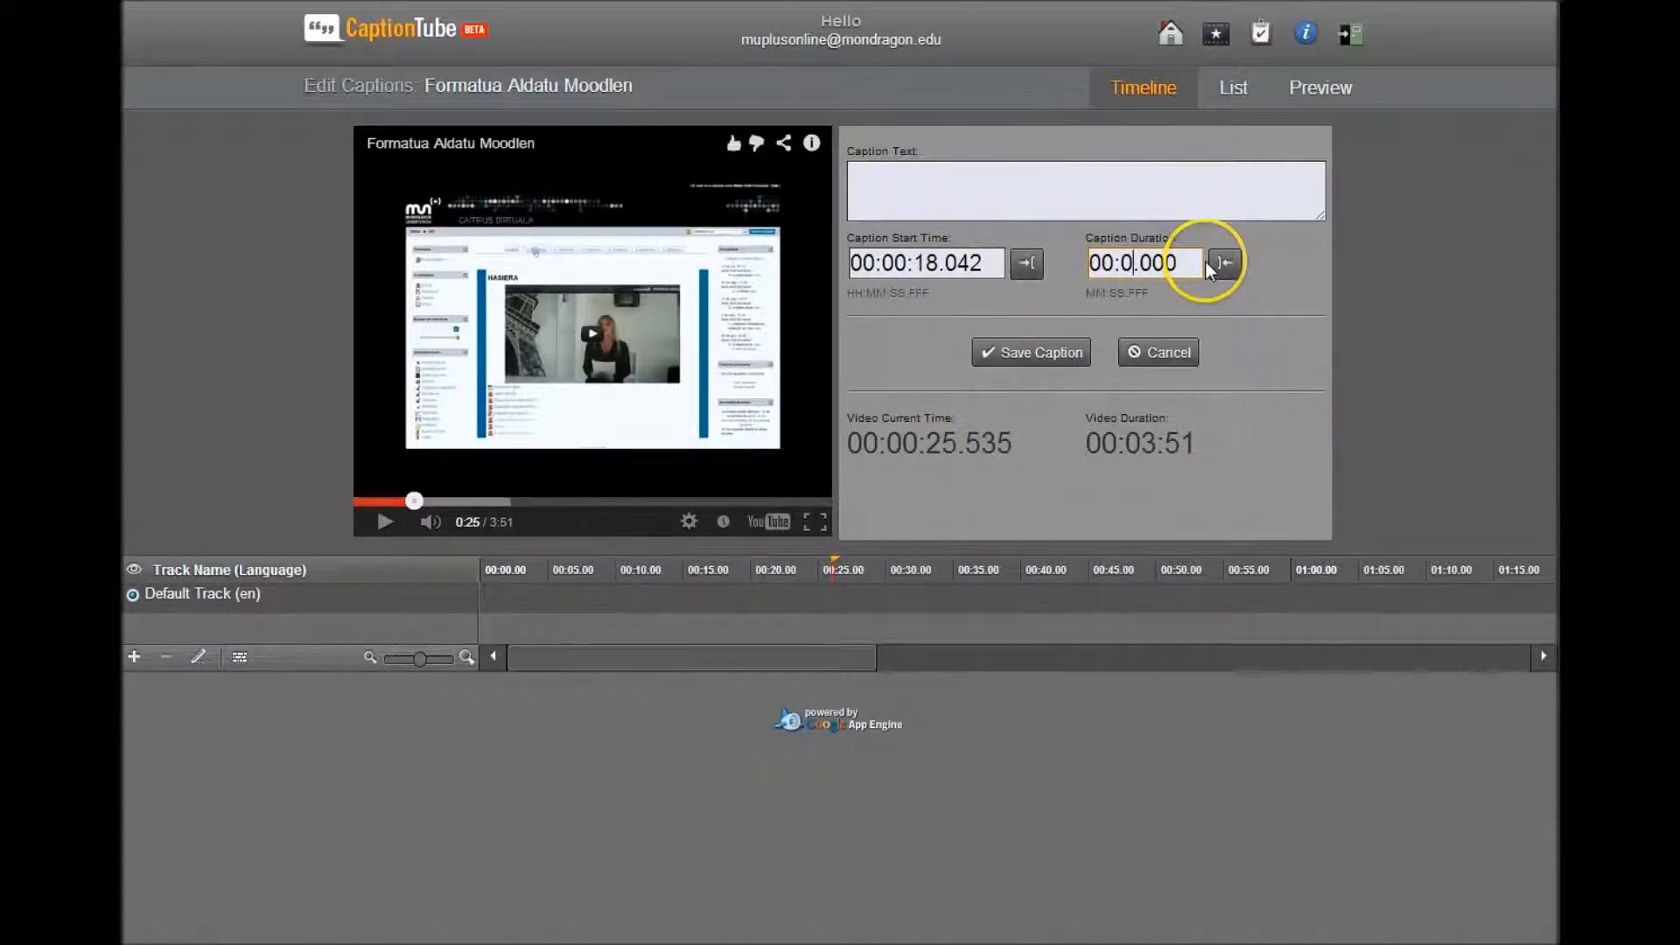
text(7)
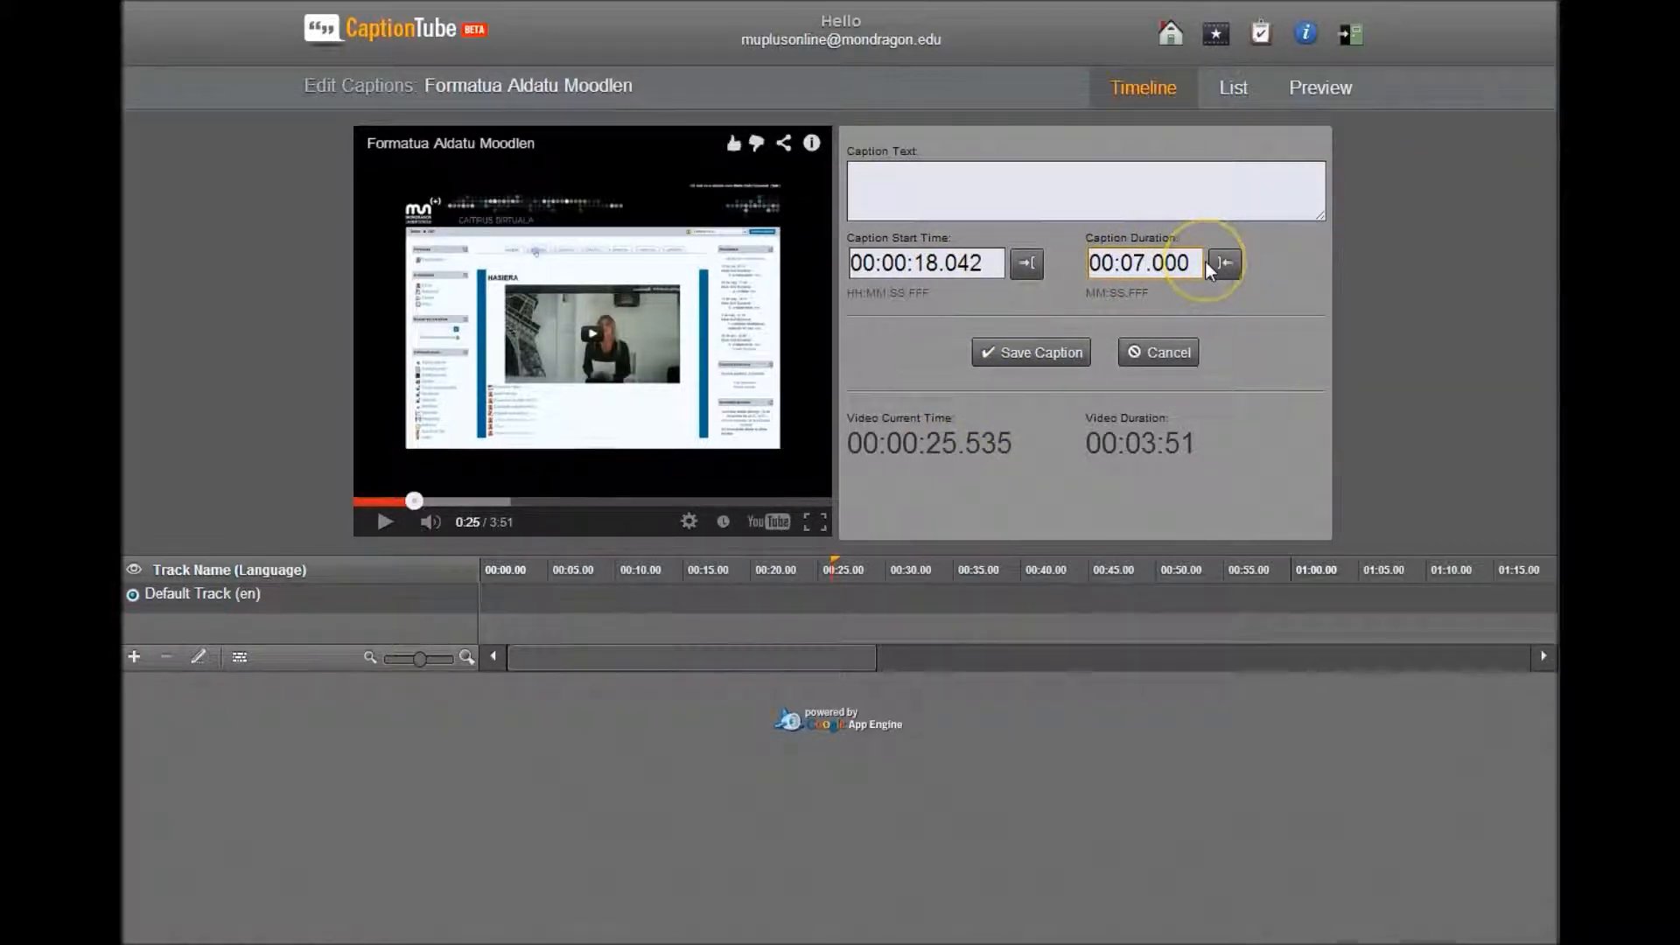
Enter "Podemos ver un ejemplo de curso con formato de pestañas" as the second caption's text and save it.
click(884, 184)
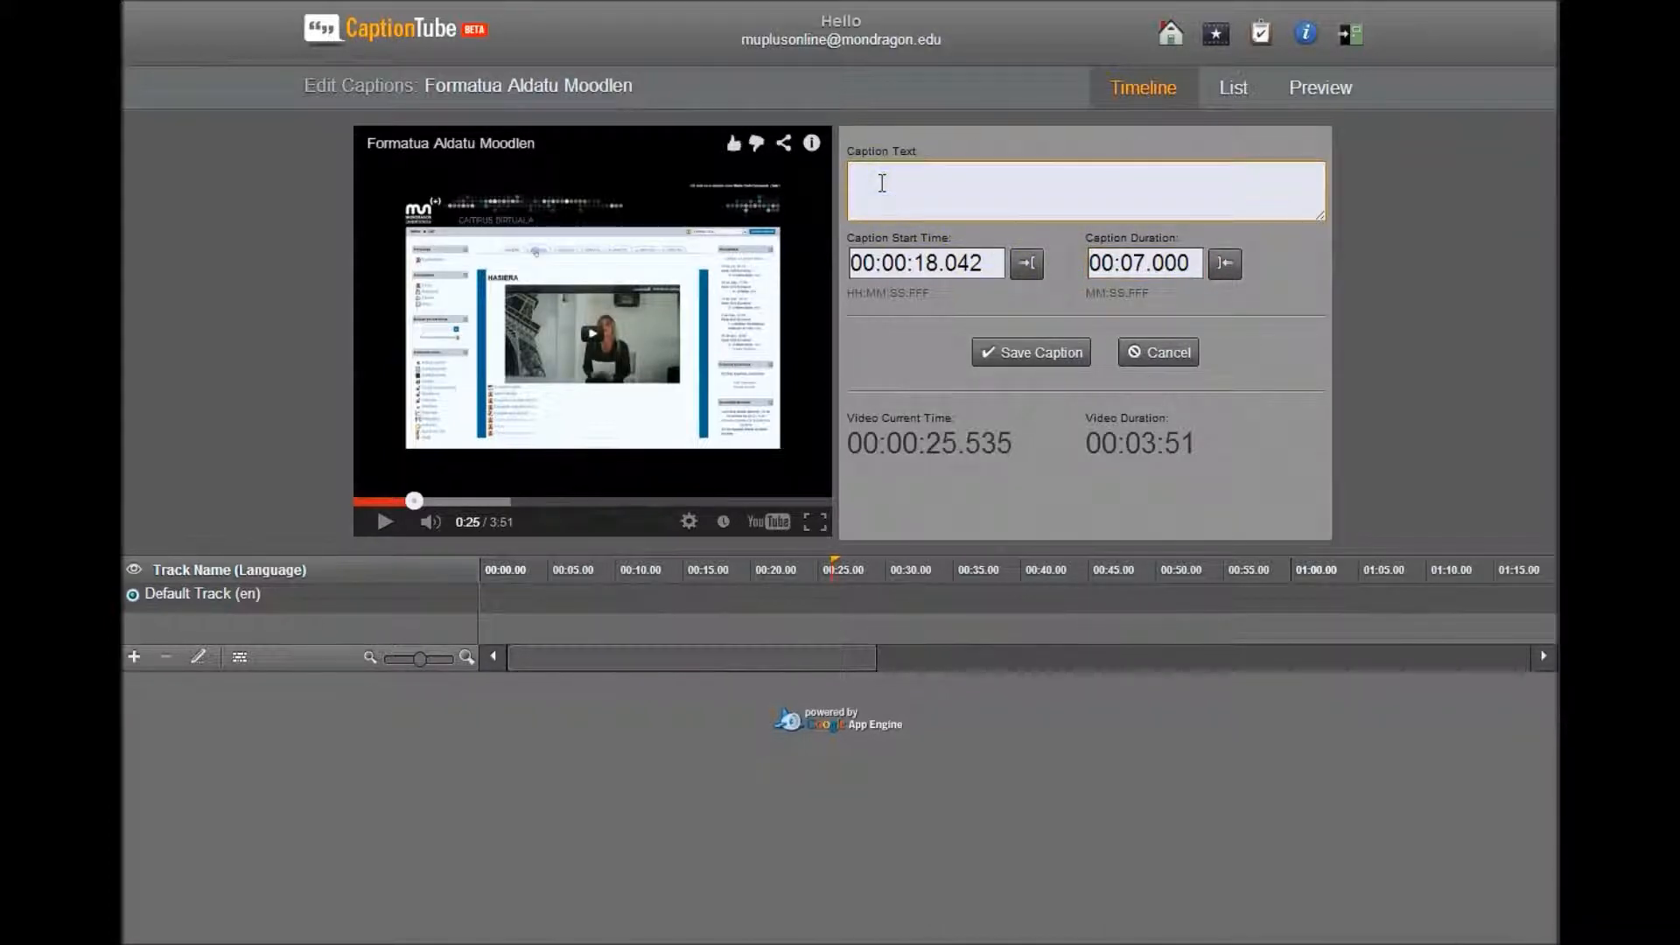
text(Podemos ver)
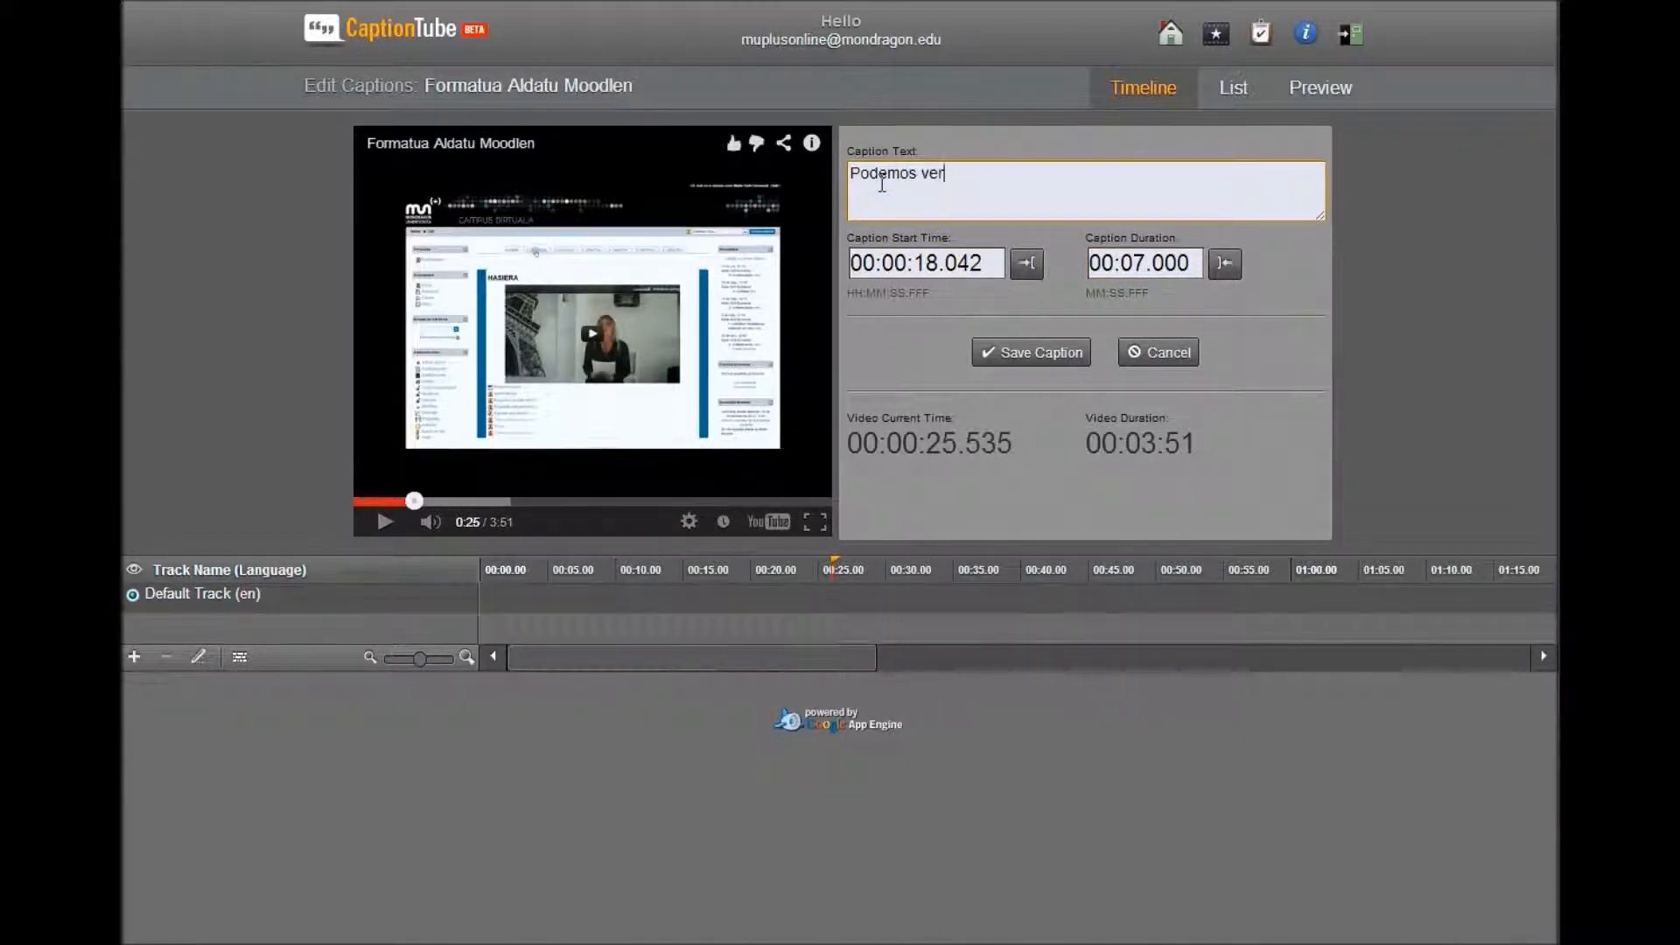
text( un ejemplo d)
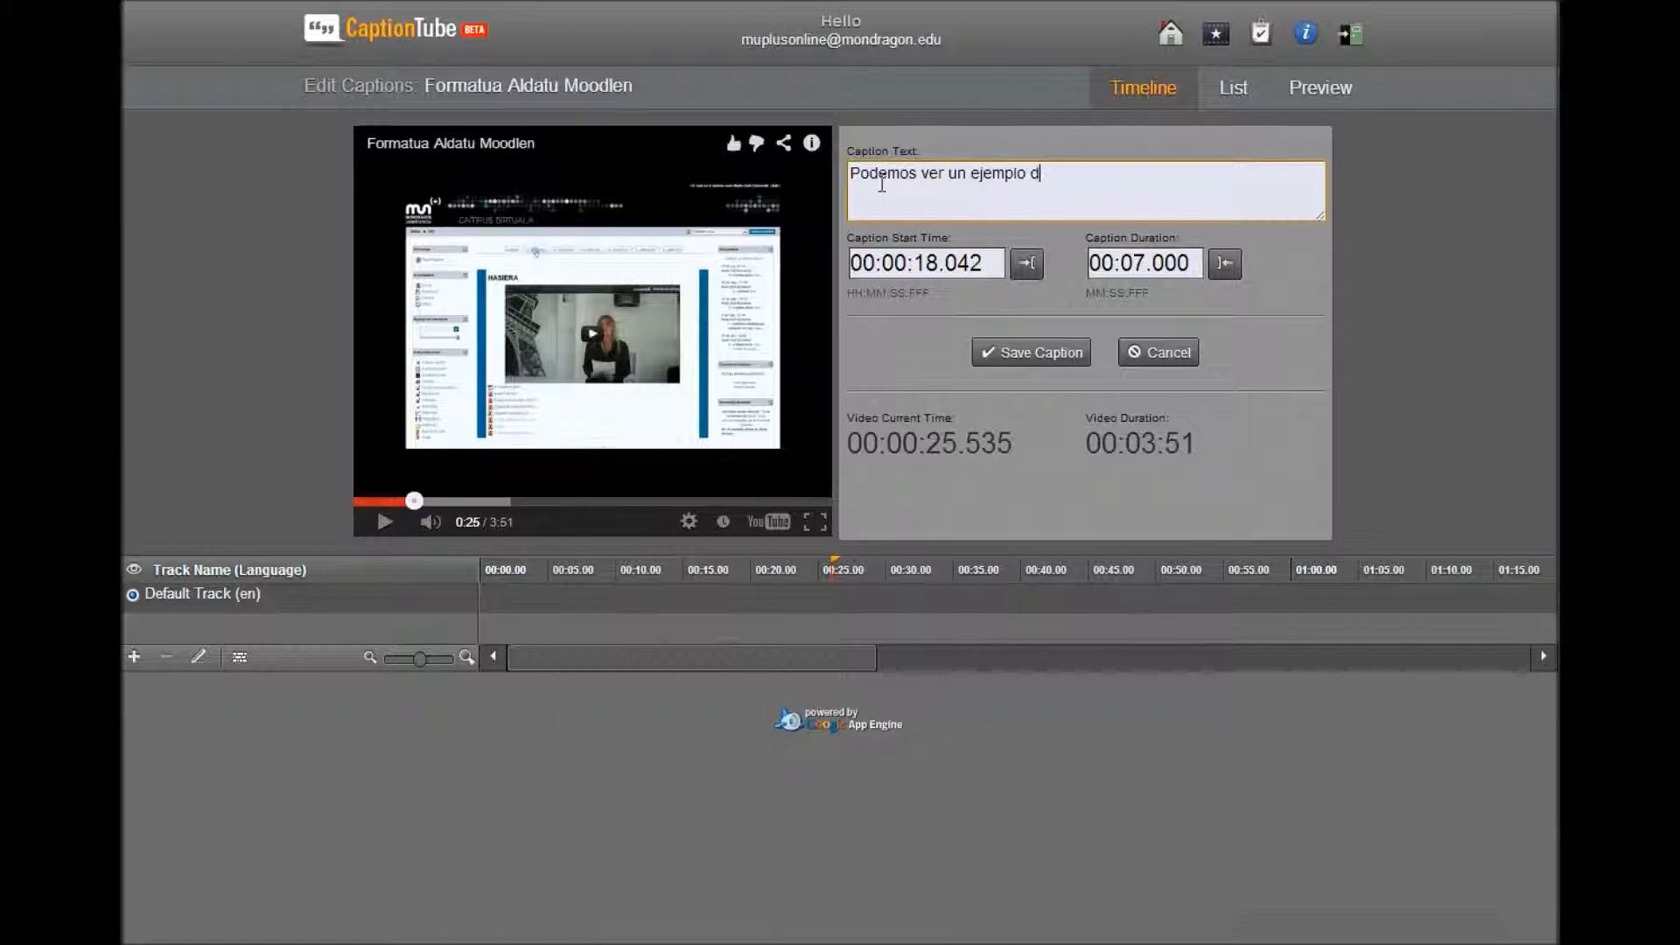
text(e curso con formato de pestañas)
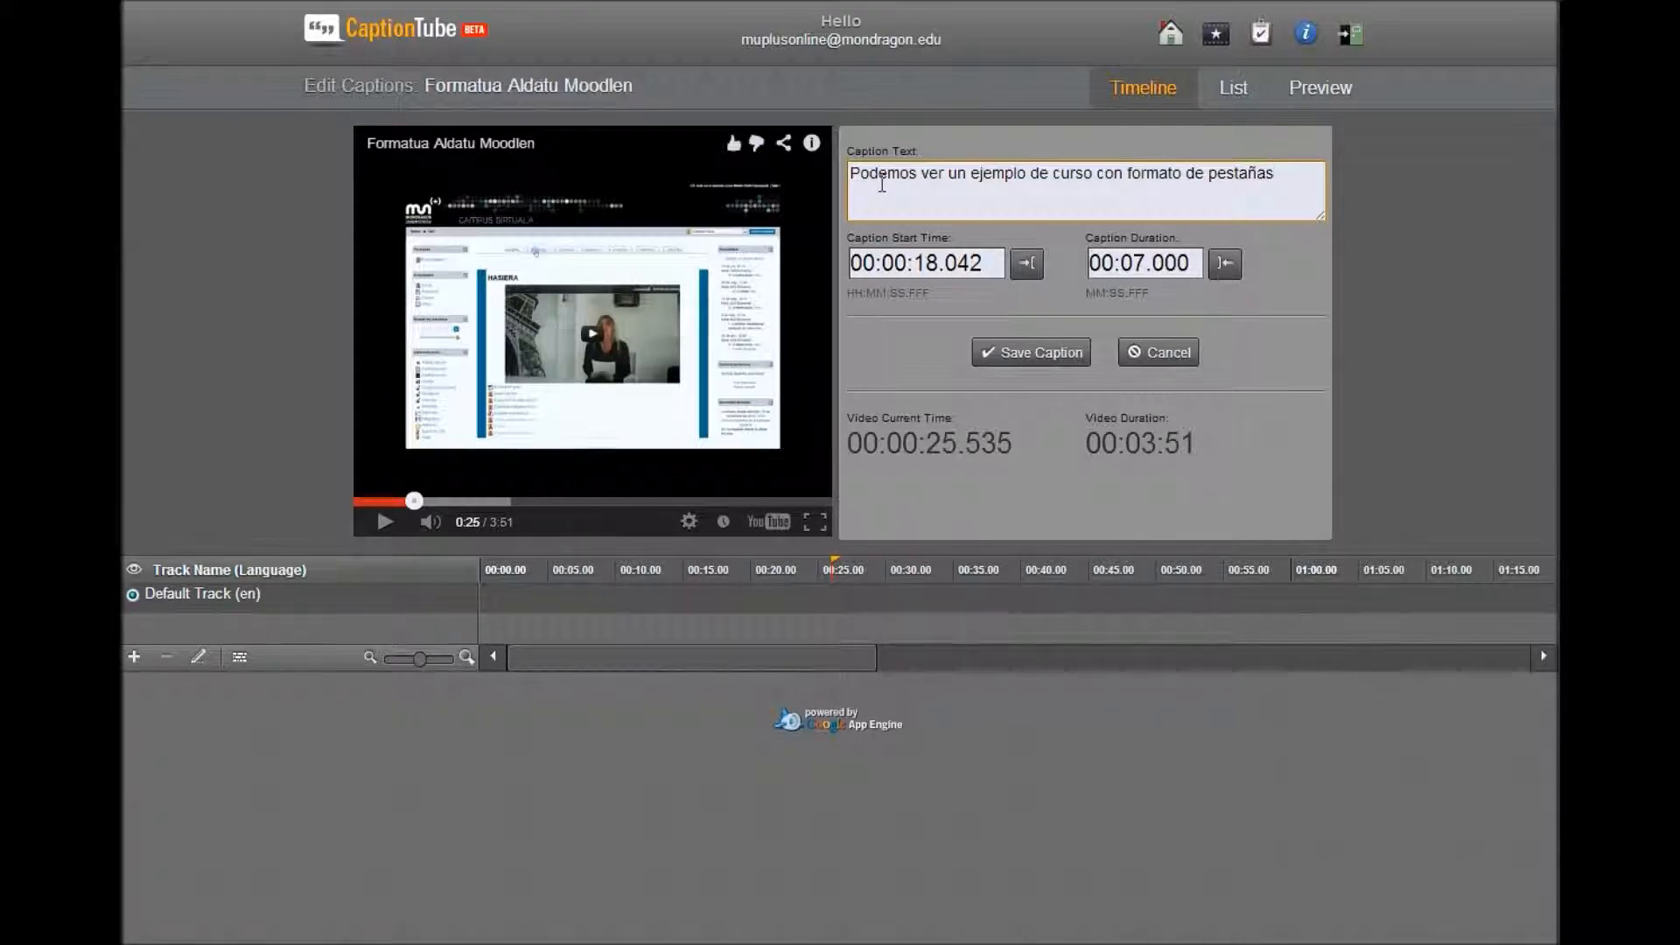
drag(986, 262, 836, 259)
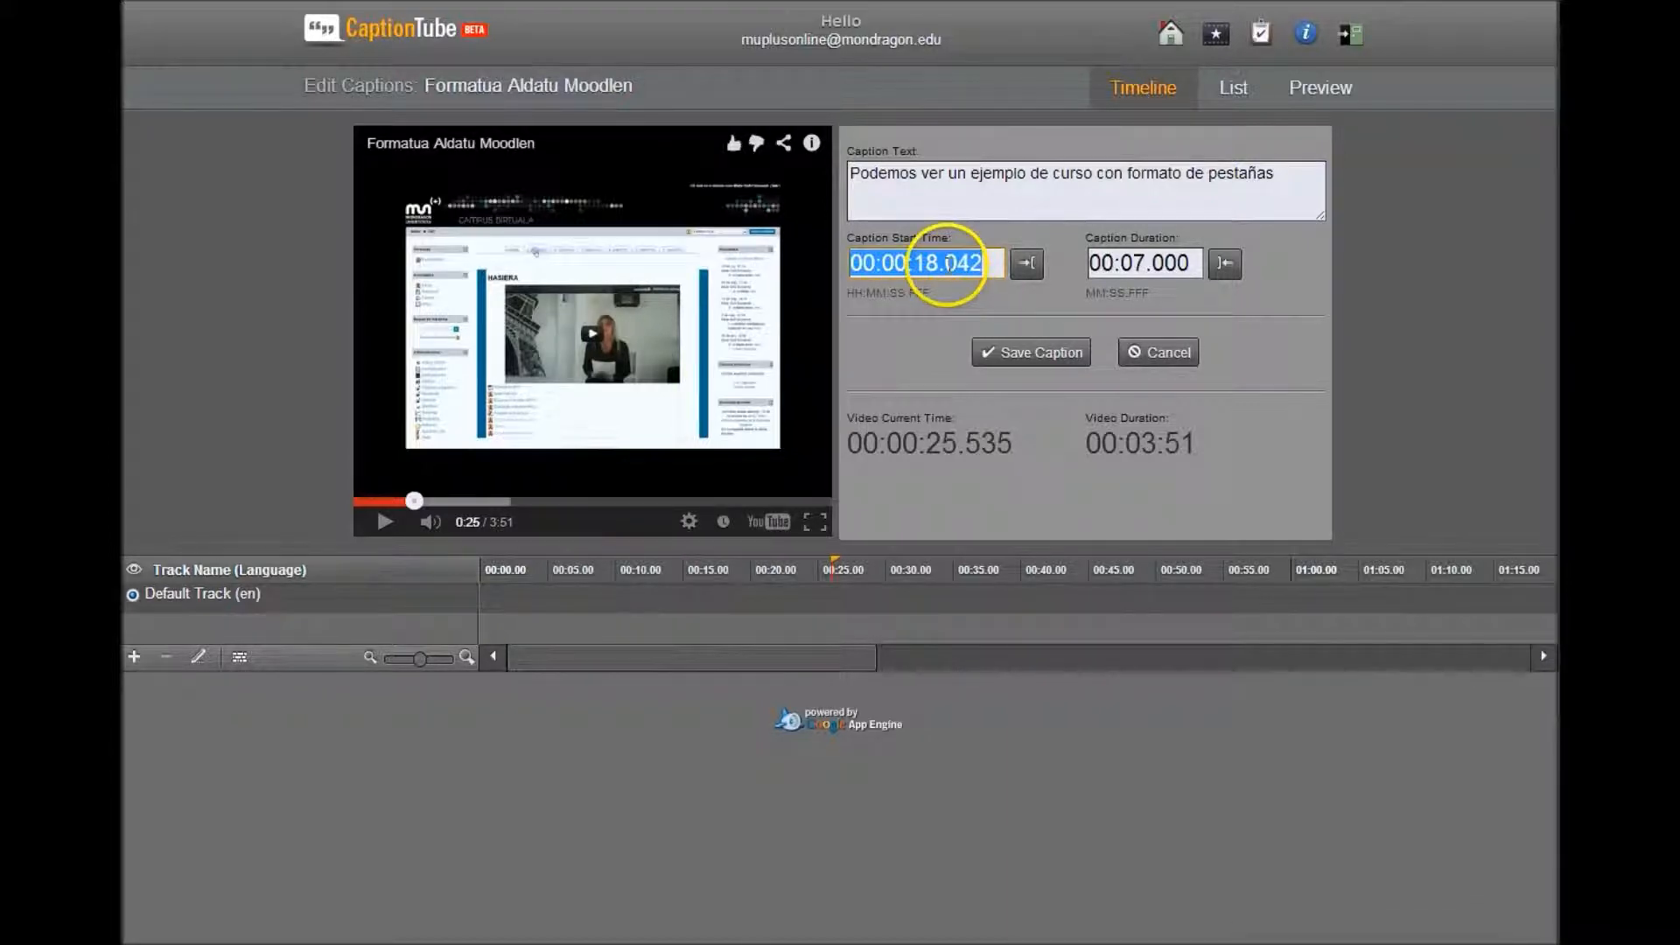
click(1138, 267)
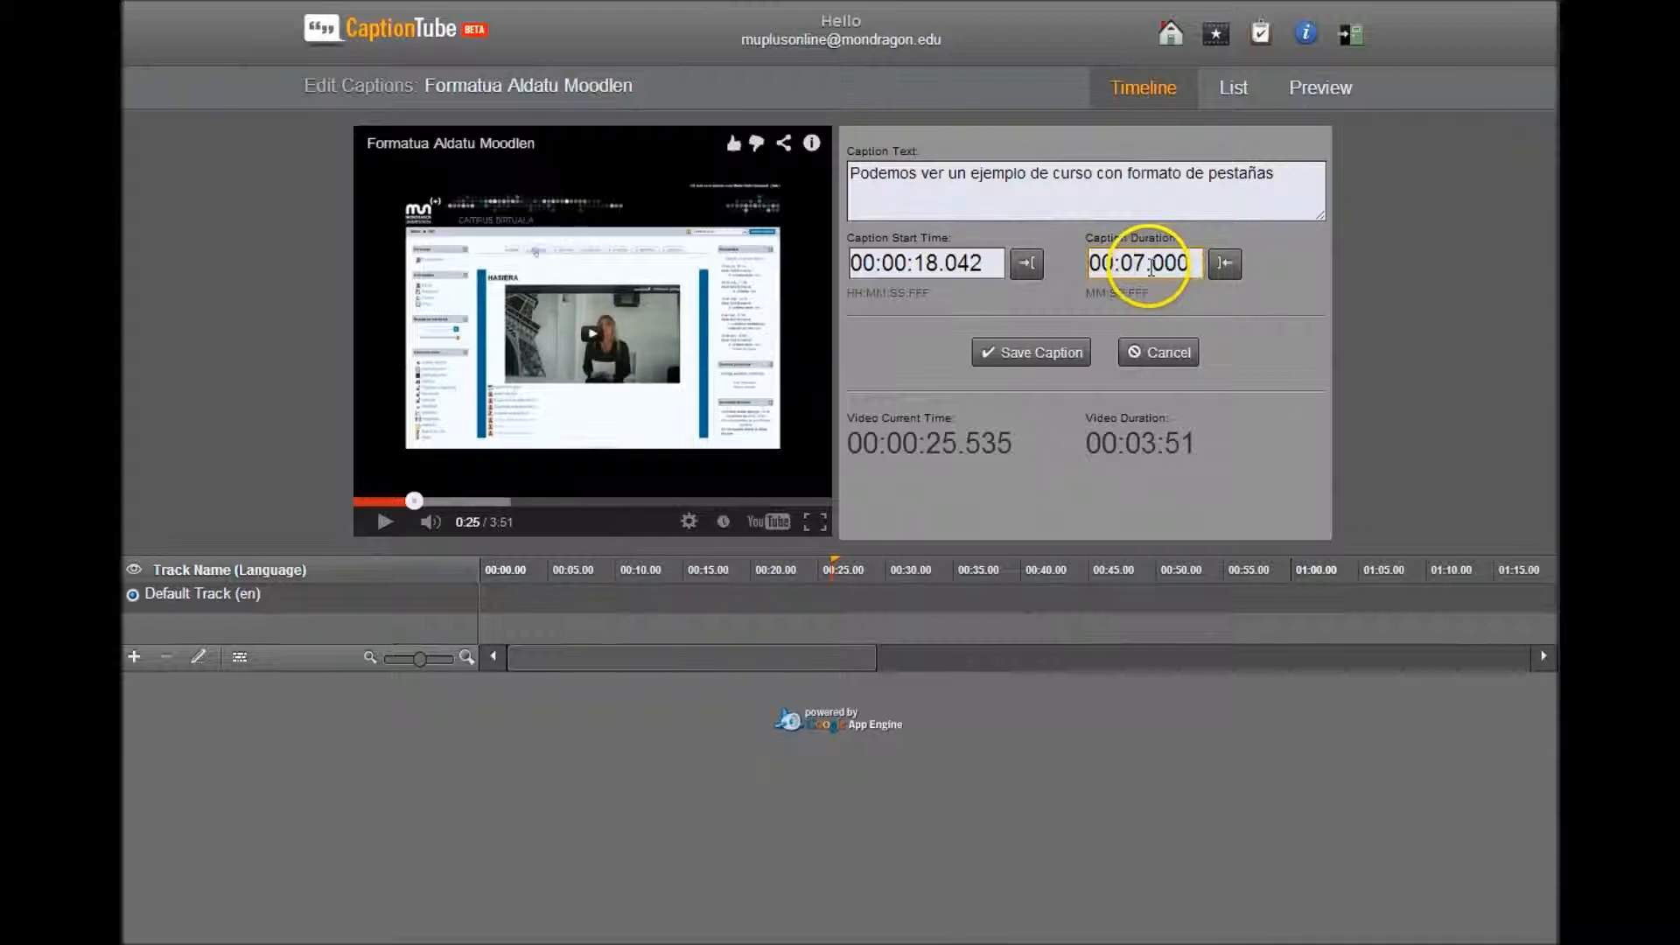
click(1039, 357)
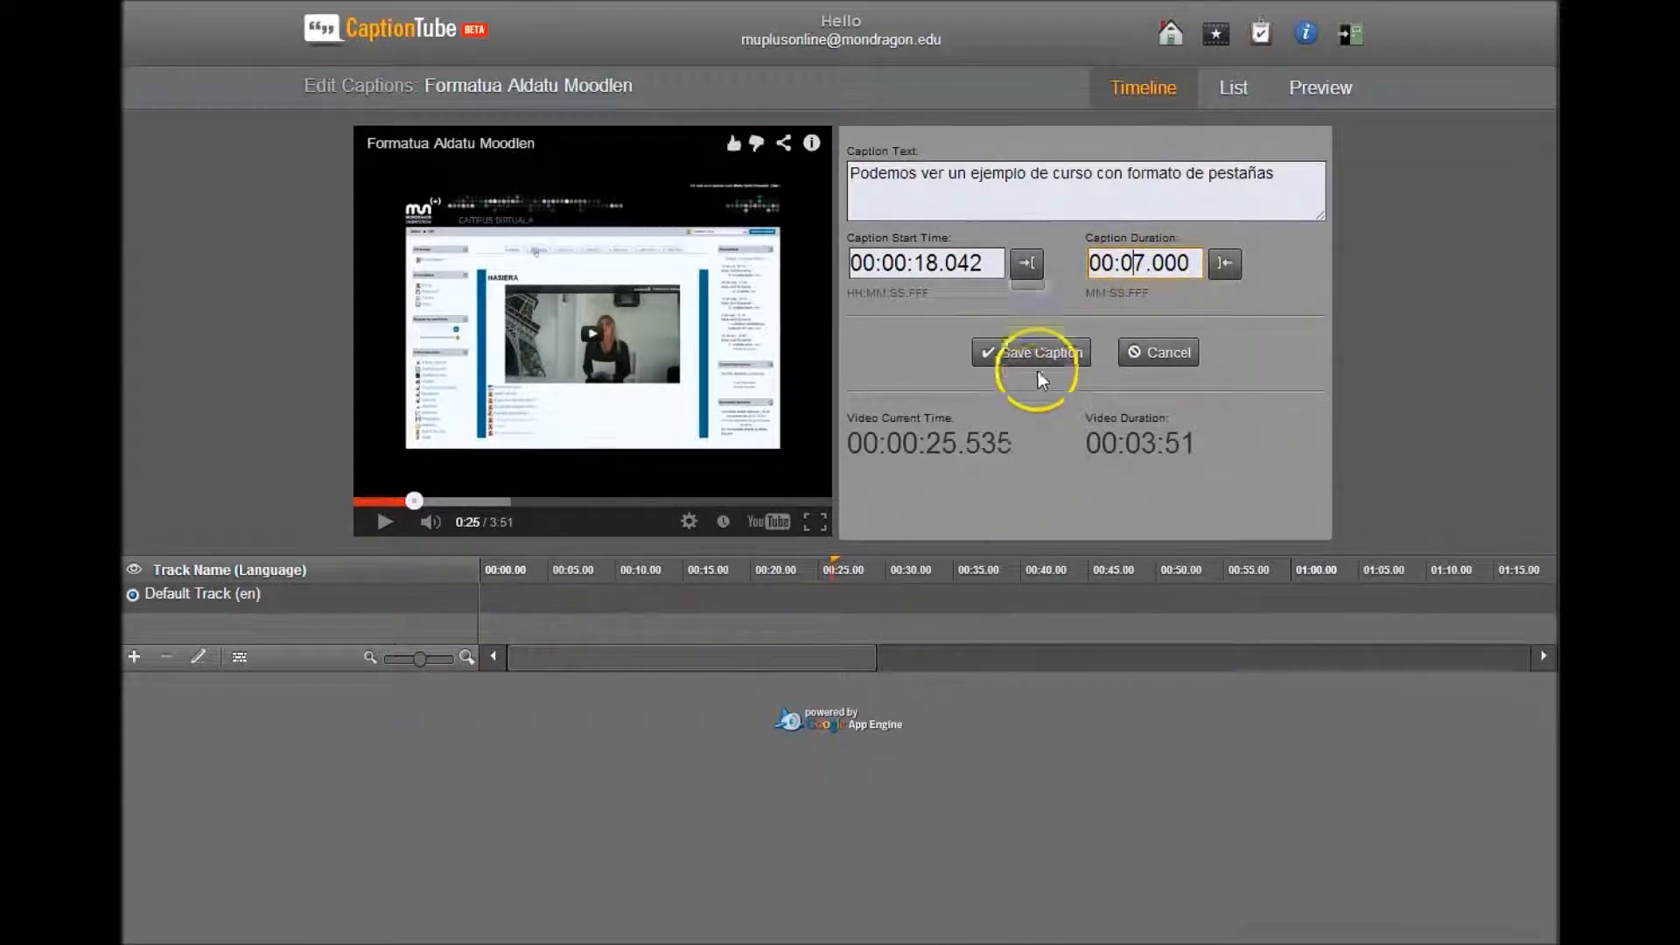
click(1157, 567)
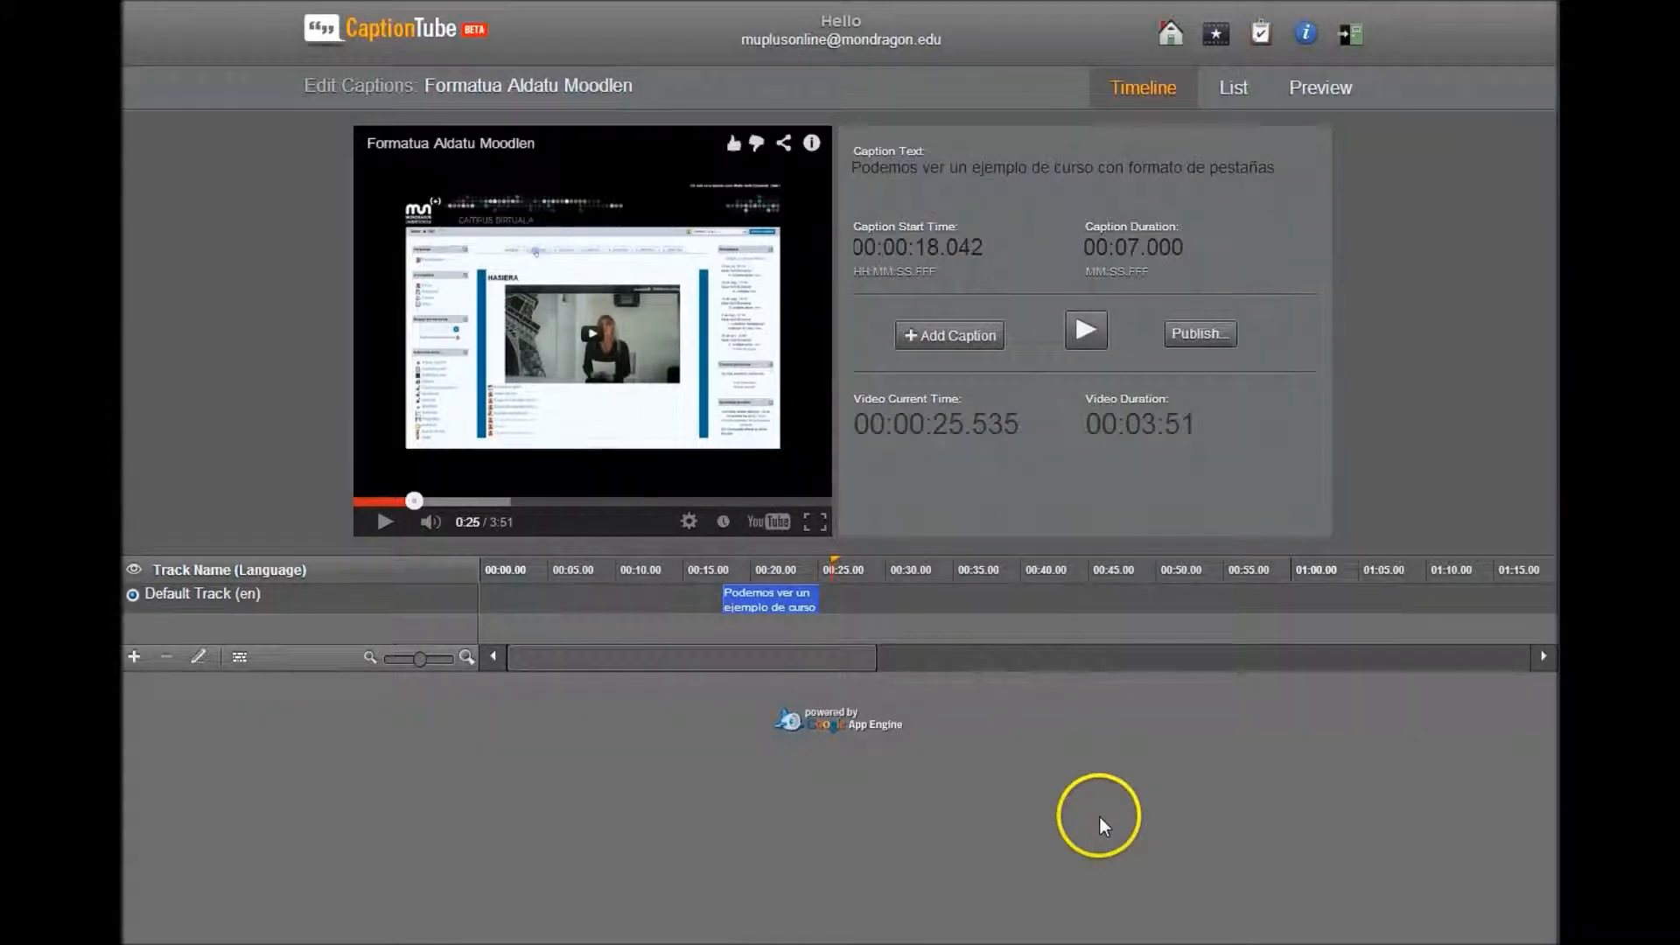
Open the caption preview for the video and start its playback.
click(958, 343)
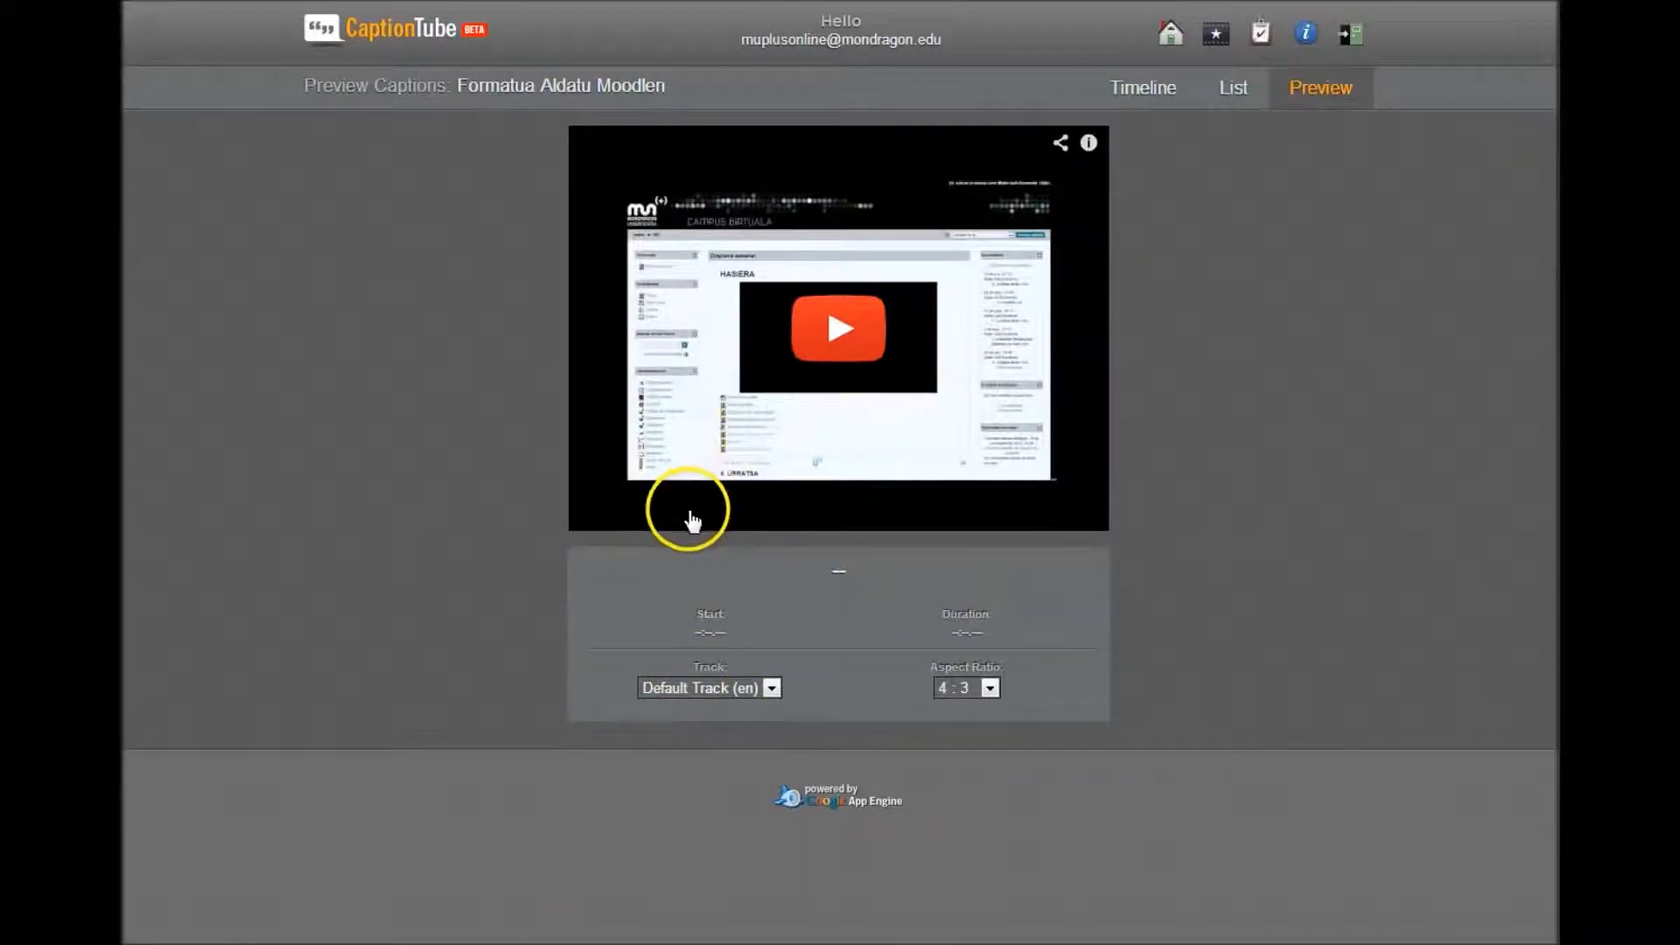
click(836, 354)
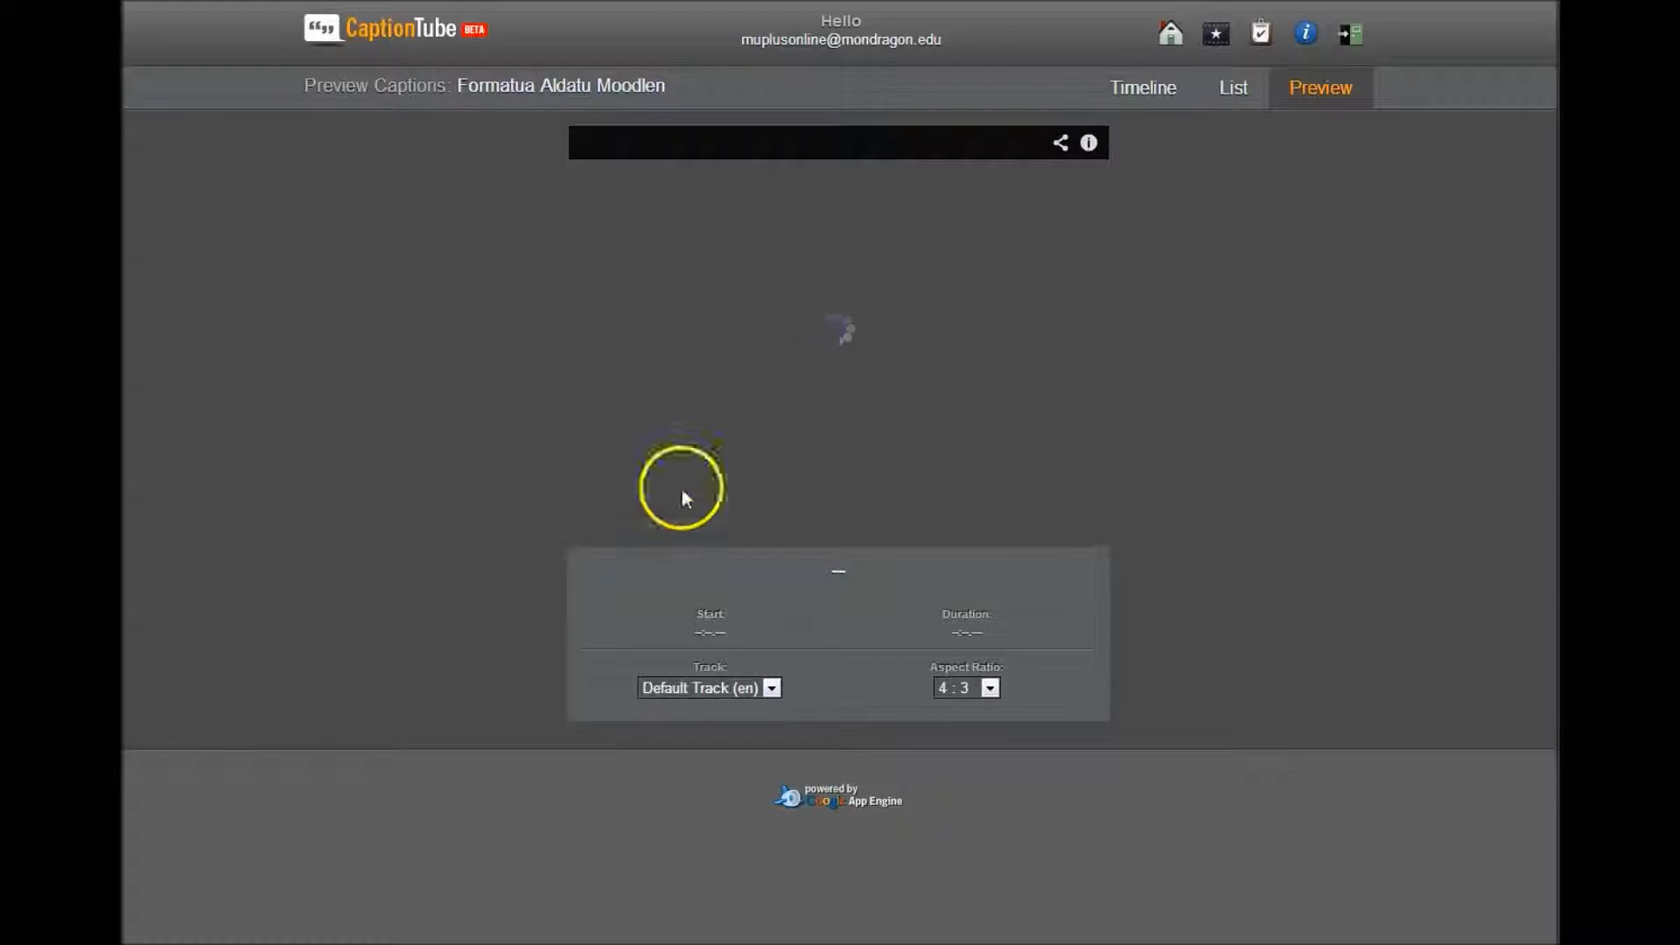
Skip the preview ahead to about 0:19 and pause playback at the second caption to check its text and timing.
mouse_move(591, 510)
mouse_down()
mouse_move(581, 495)
mouse_move(620, 496)
mouse_up()
drag(715, 591, 665, 574)
click(601, 515)
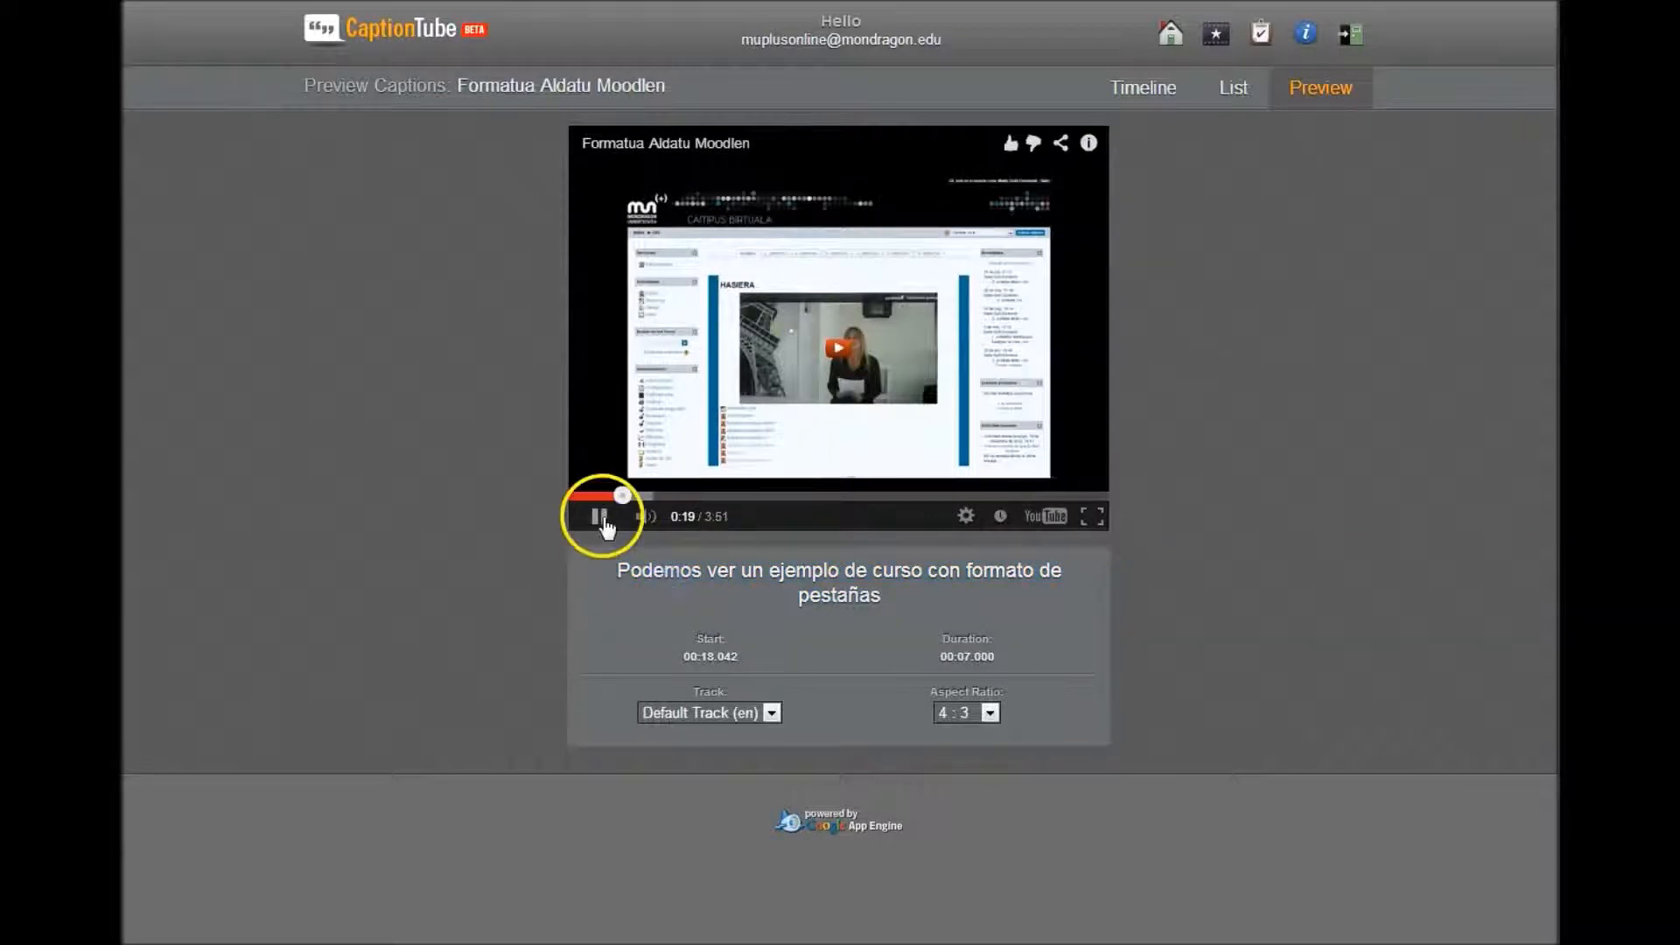
click(1164, 847)
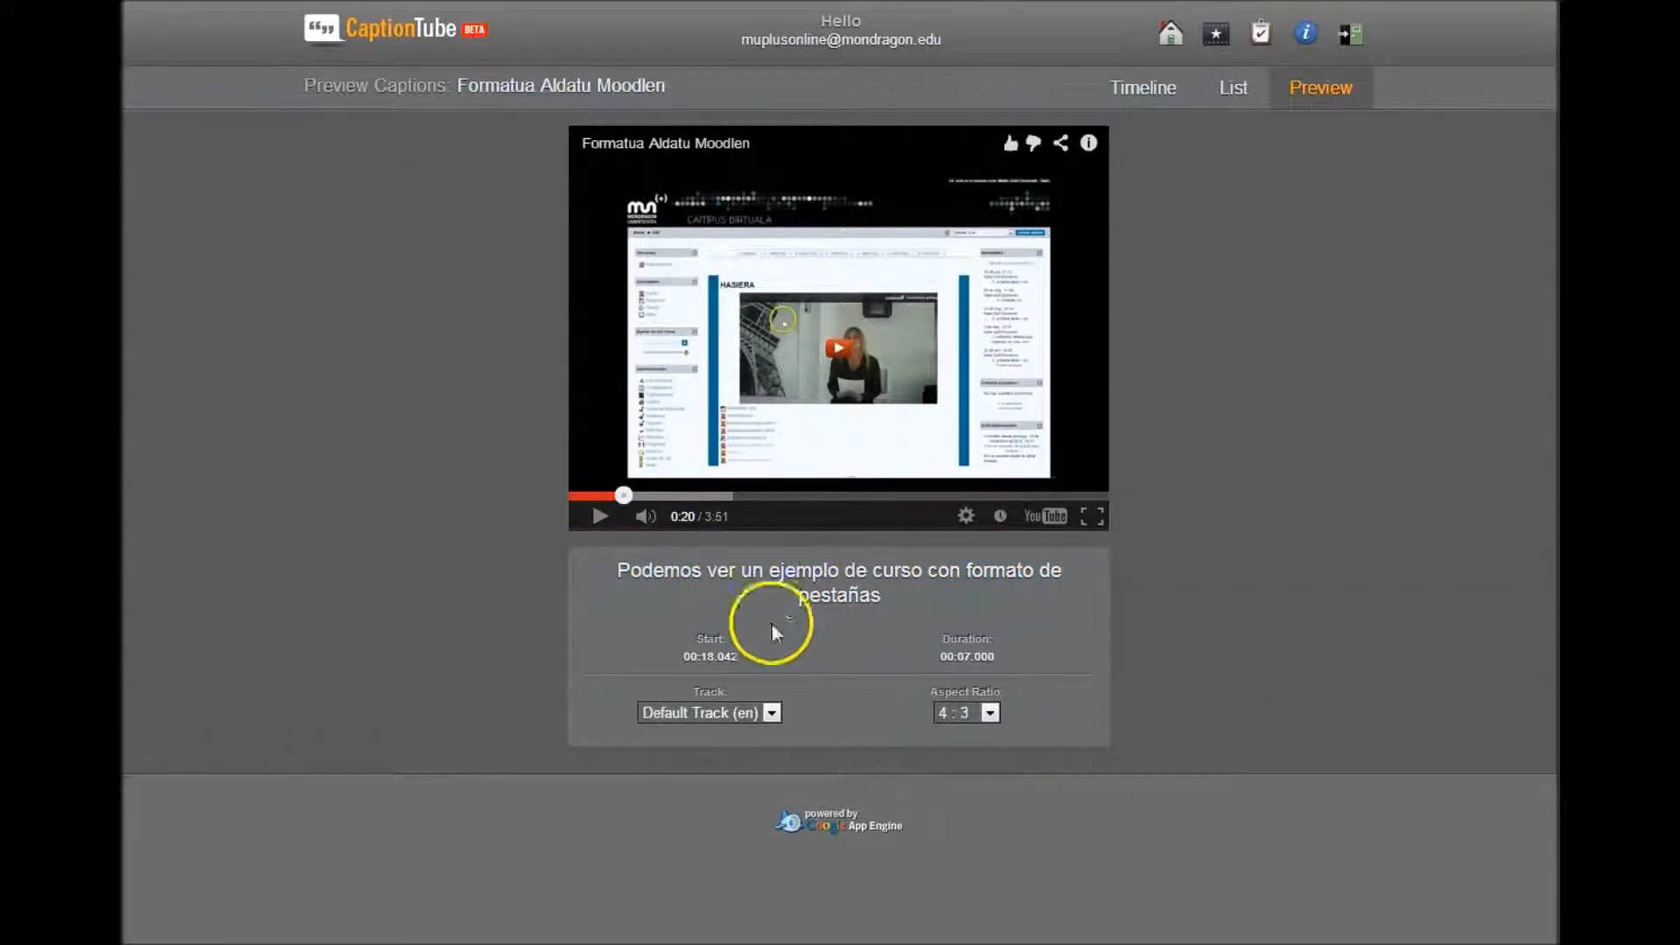
Look over the caption list, return to the timeline and set the default track's language to Spanish, saving the track properties.
click(1236, 88)
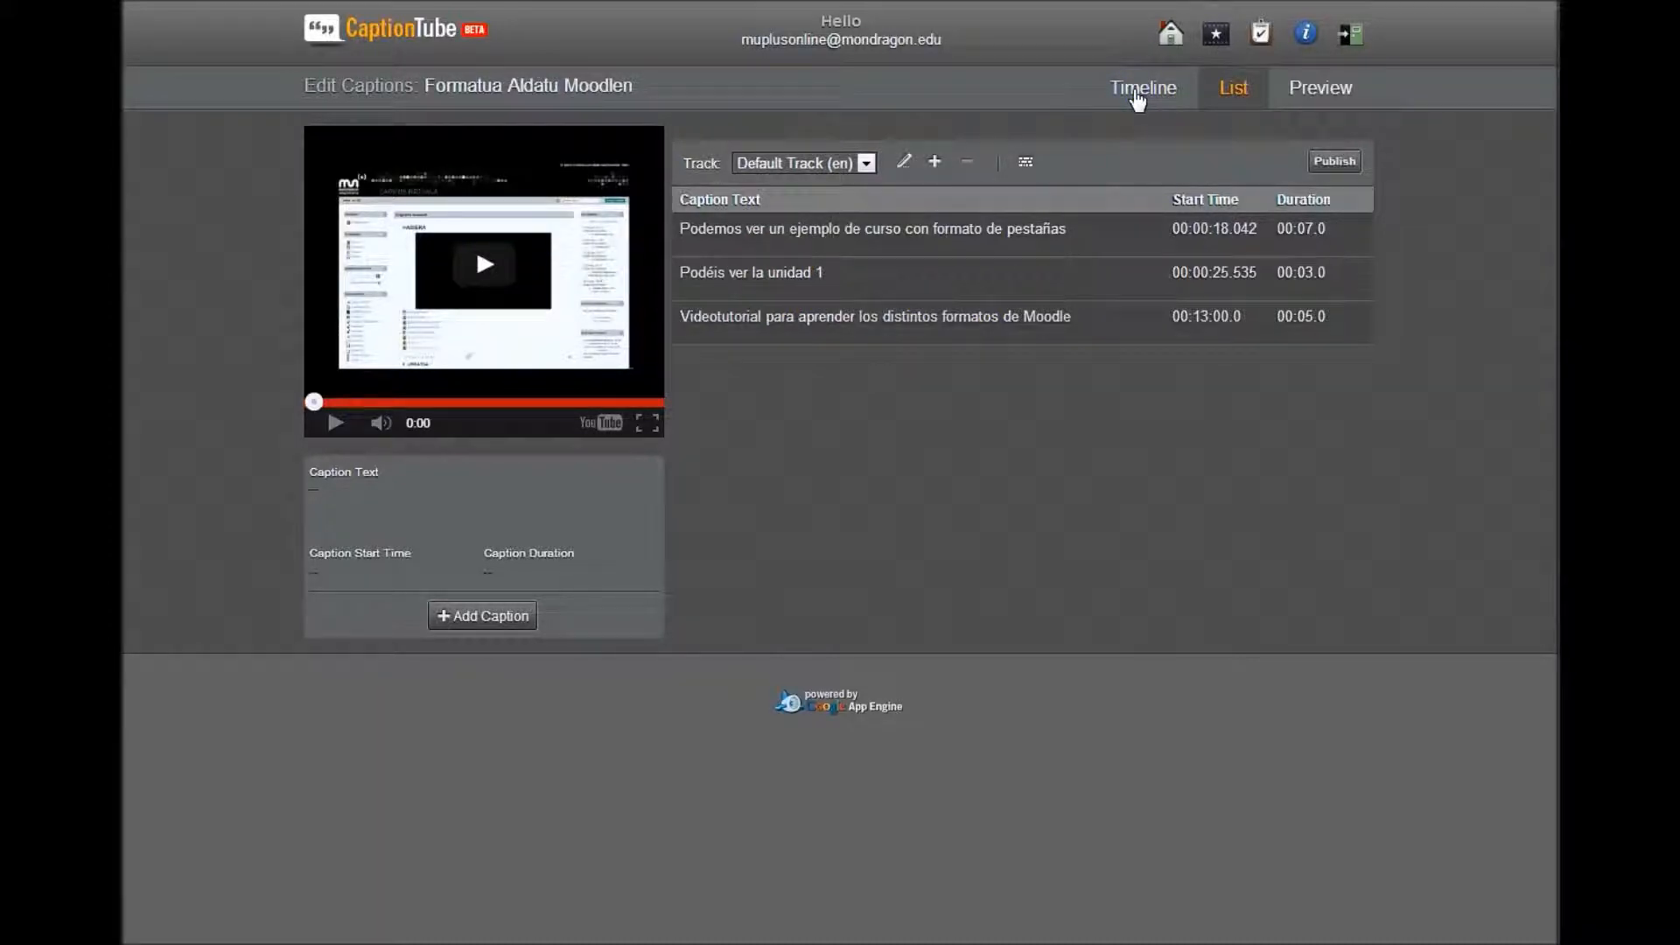
click(1138, 97)
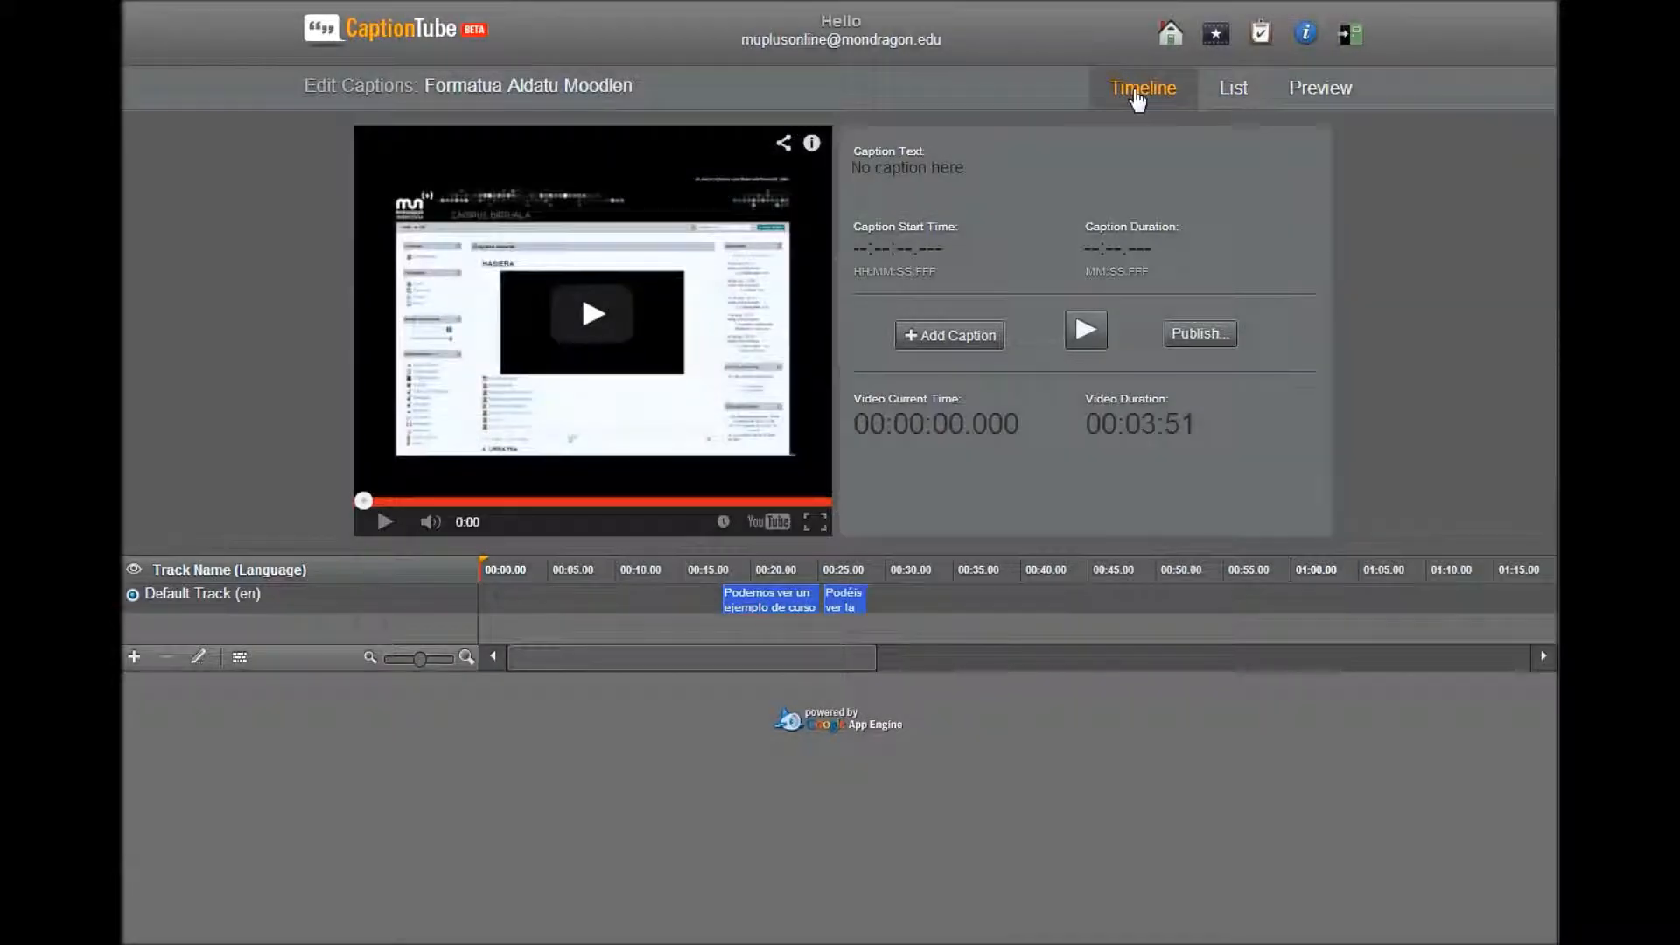
click(200, 656)
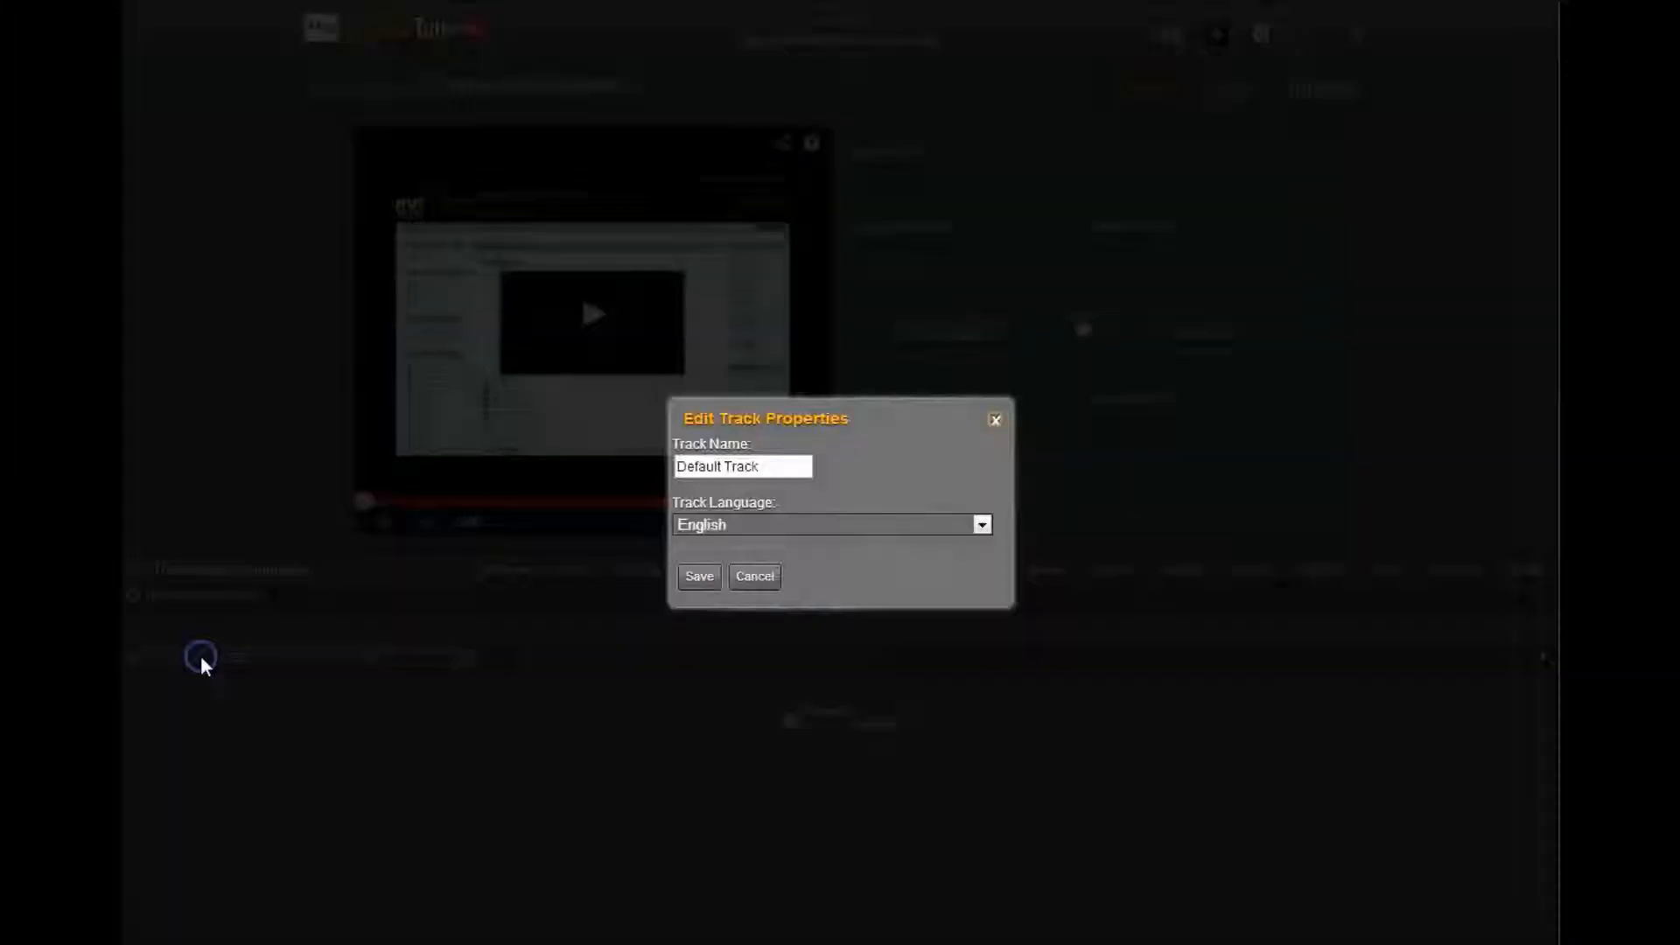
click(982, 525)
drag(982, 639, 986, 822)
click(713, 840)
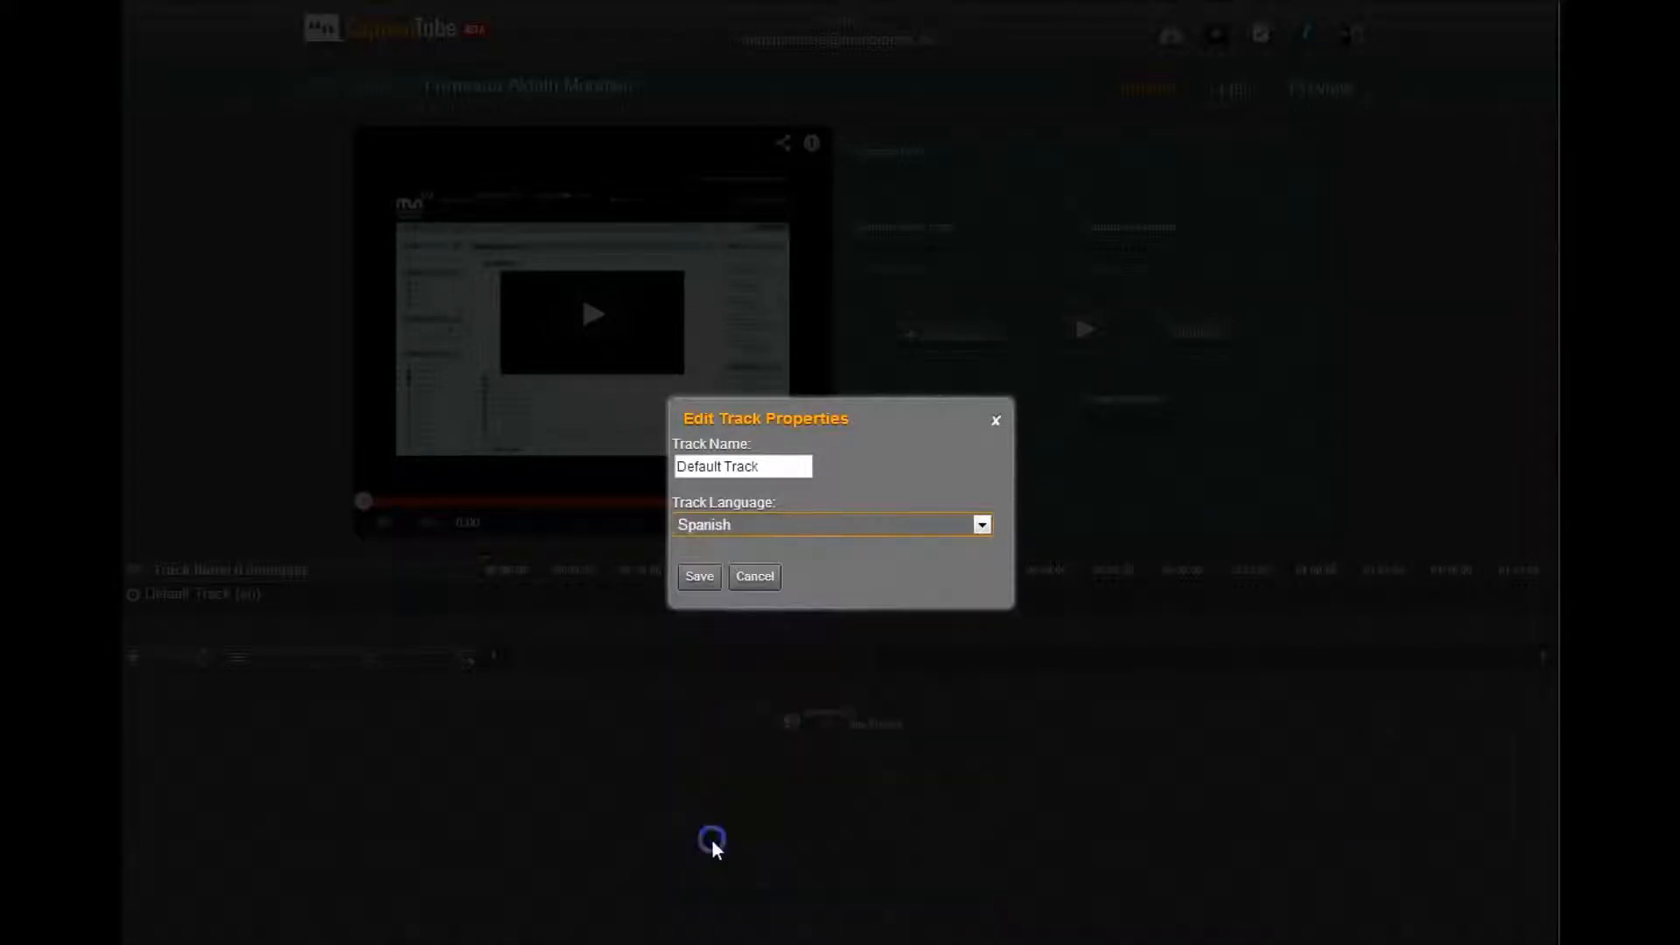
click(699, 577)
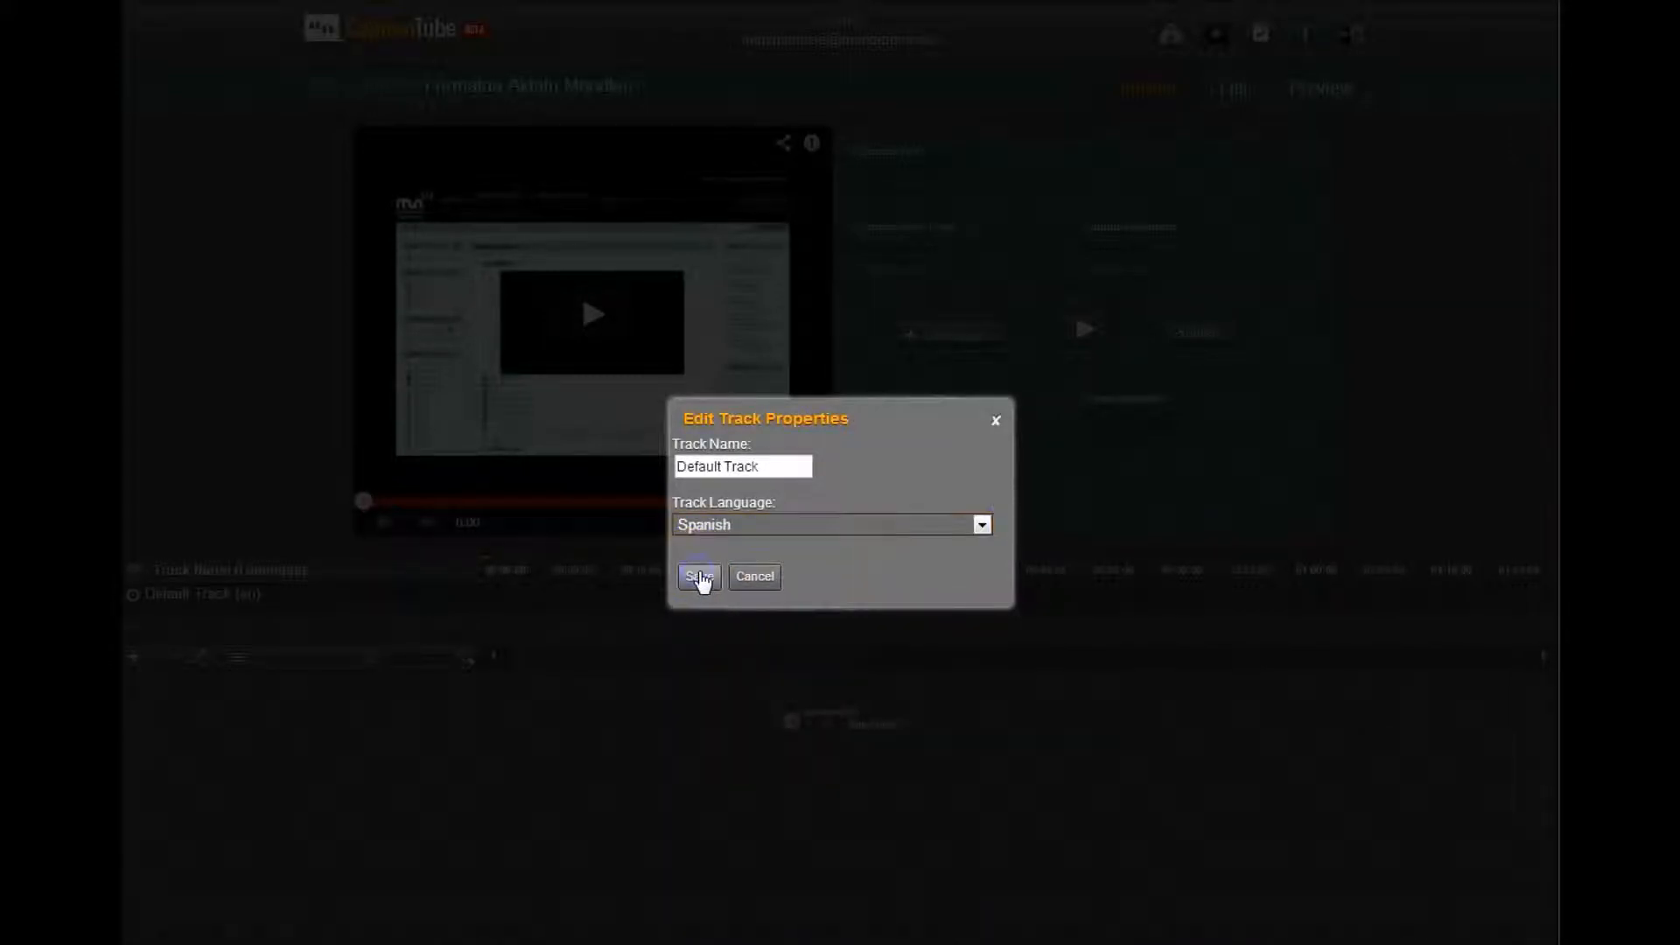
click(703, 582)
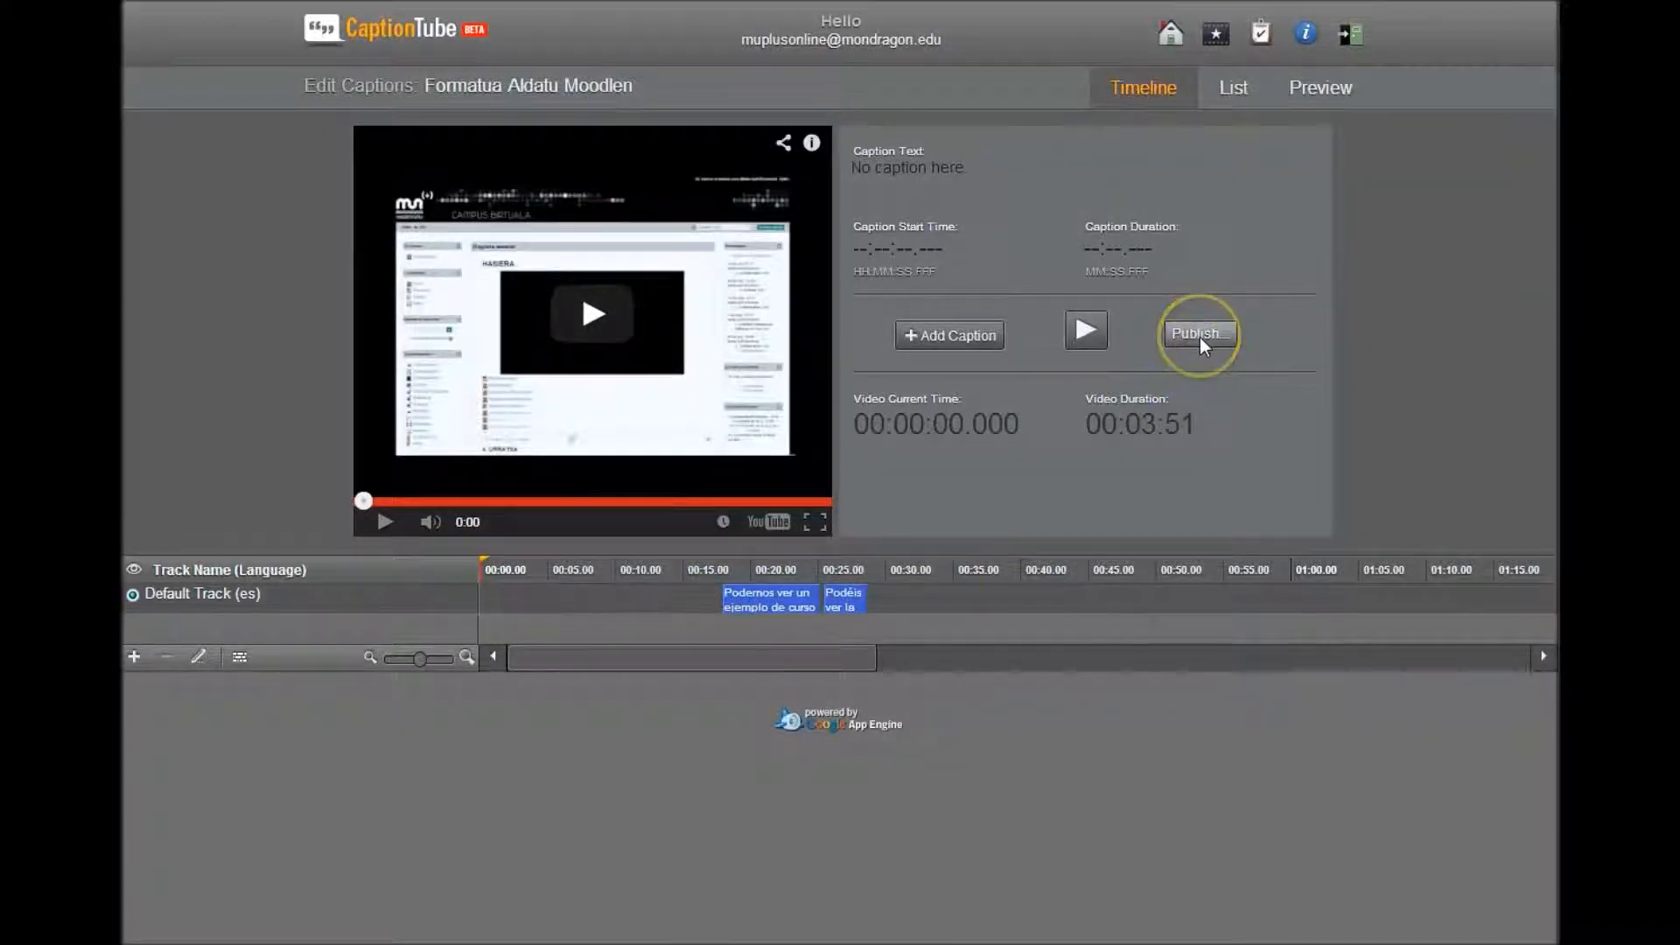
Open the publish methods for the captions and highlight the note on how long captions take to appear on YouTube.
click(1201, 337)
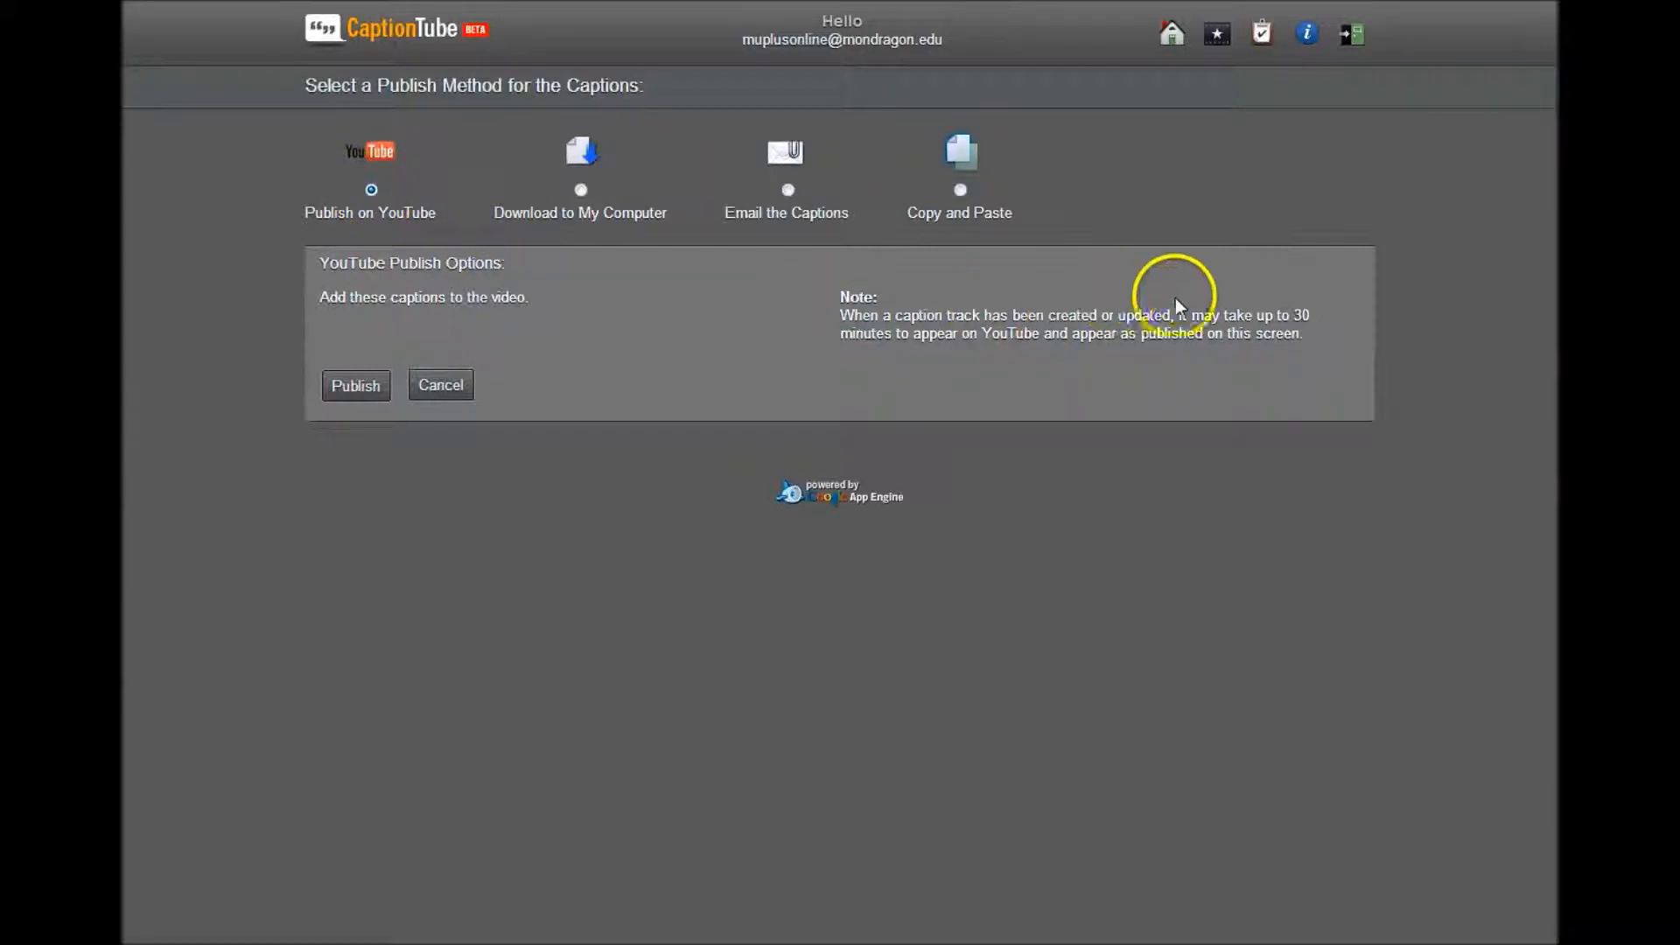
drag(1333, 346, 1277, 313)
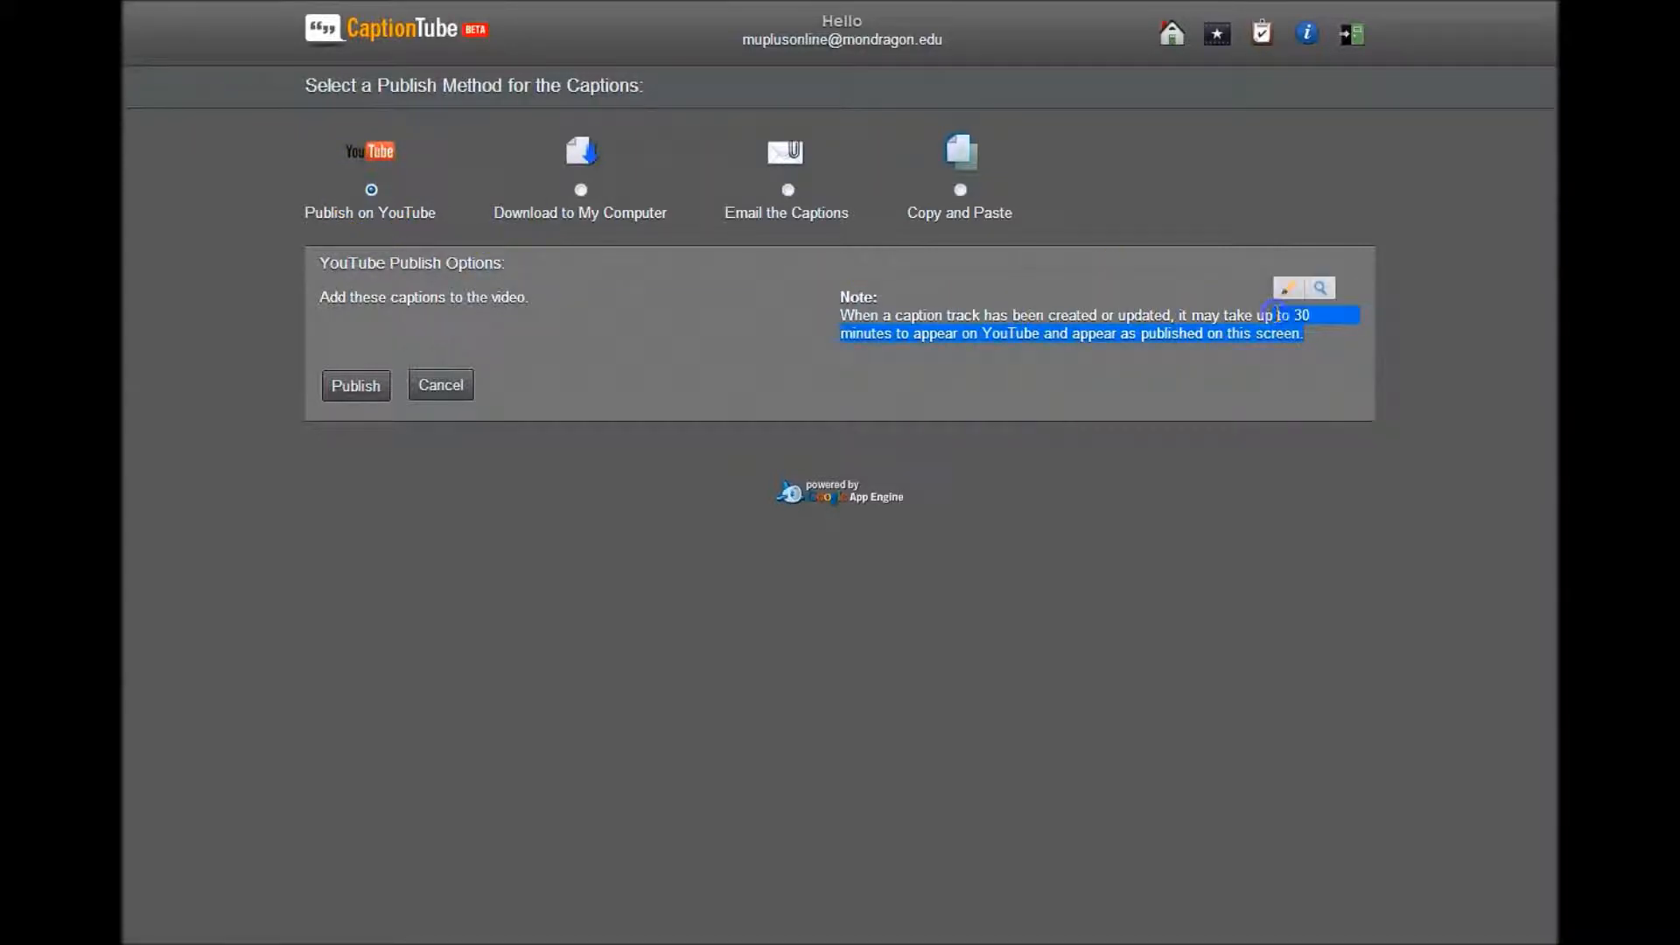